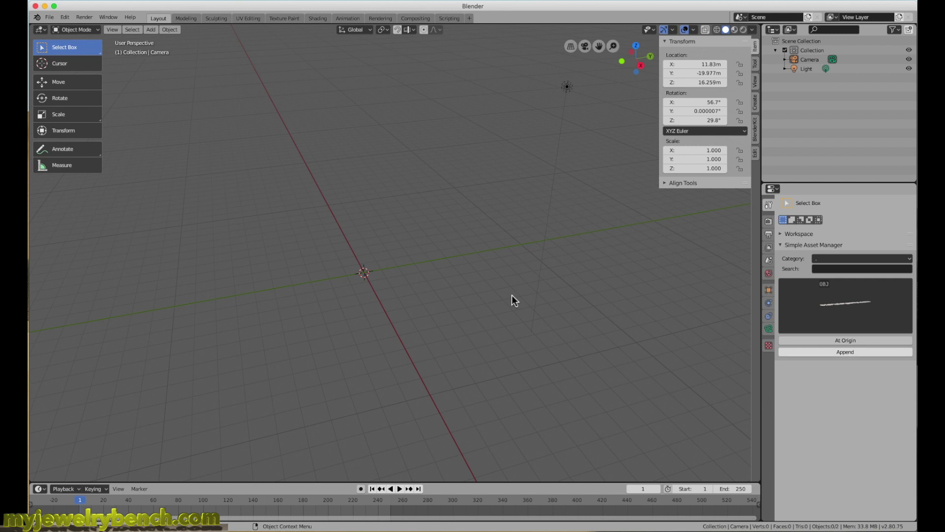
# Add a 2 m, 32-vertex circle mesh at the origin and enter Edit Mode.
pyautogui.press('KP_7')
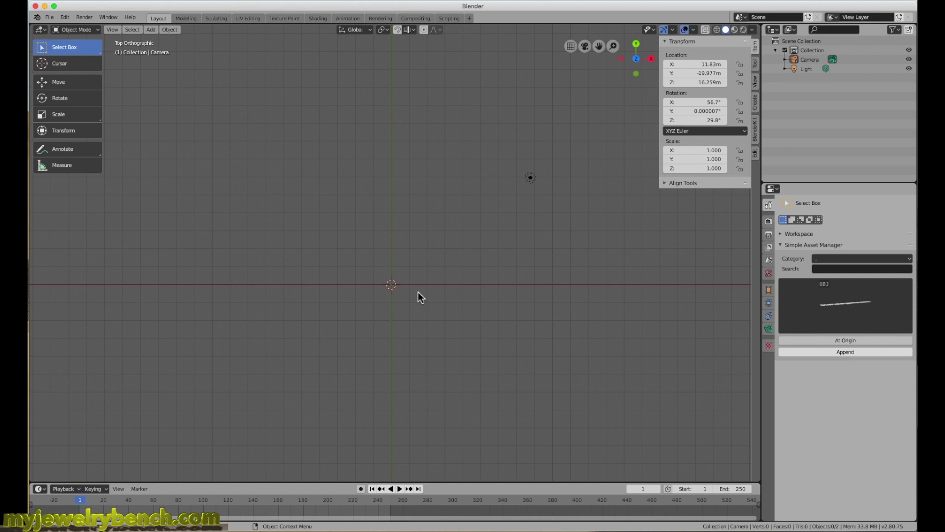
pyautogui.moveTo(408, 288); pyautogui.dragTo(406, 261, button='middle')
pyautogui.moveTo(386, 229); pyautogui.dragTo(403, 241, button='middle')
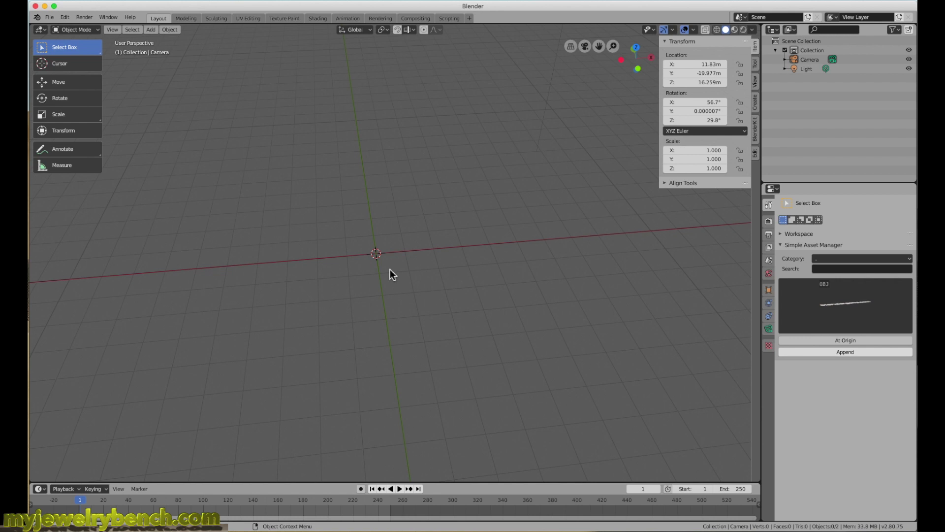
pyautogui.press('shift')
pyautogui.hotkey('shift', 'a')
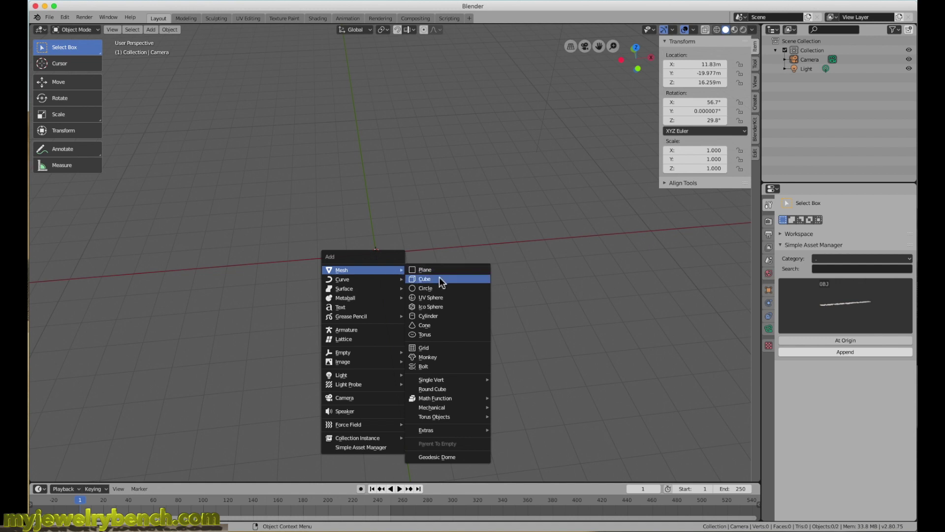
pyautogui.click(423, 290)
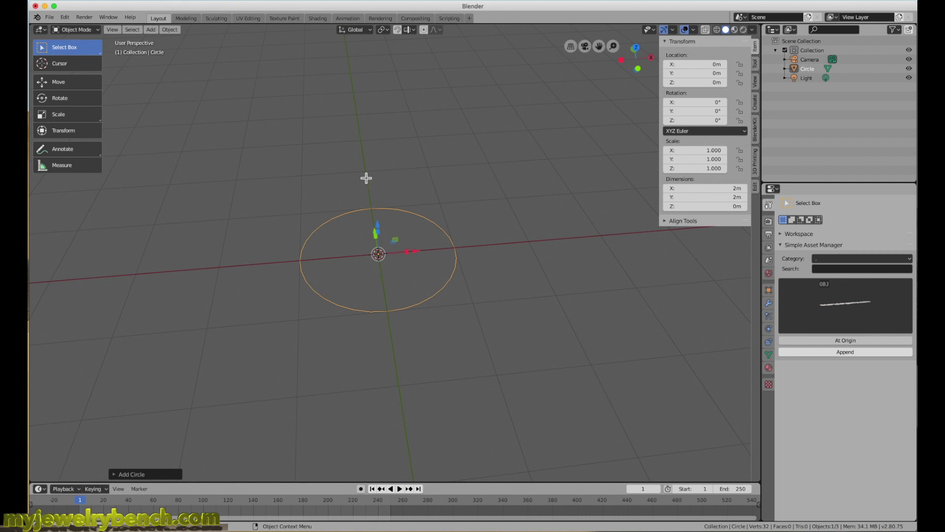
pyautogui.press('Tab')
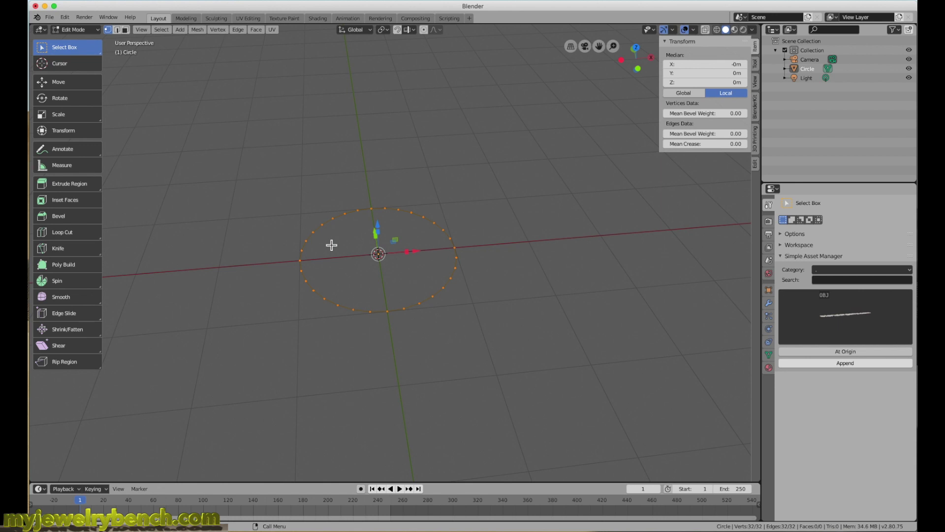
# Extrude all circle vertices and scale them inward to about 0.82, forming a 32-face washer.
pyautogui.hotkey('alt', 'a')
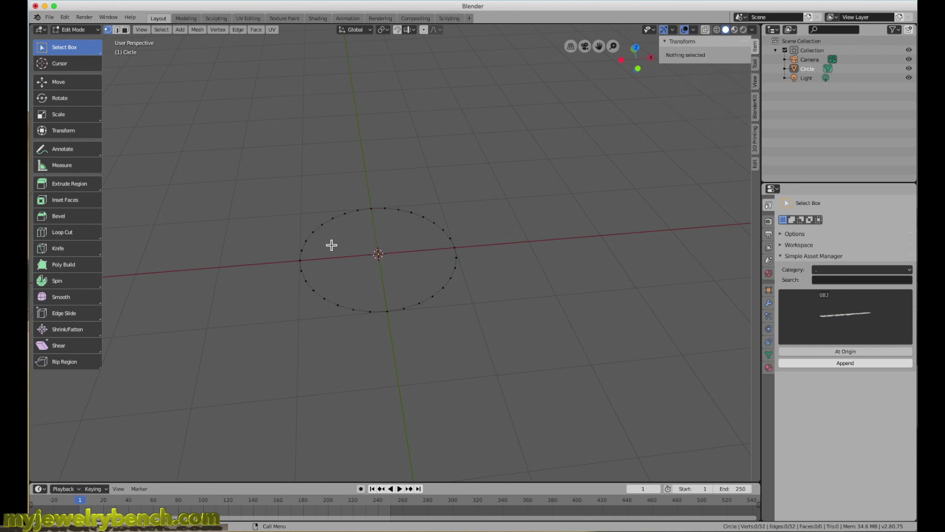
pyautogui.press('a')
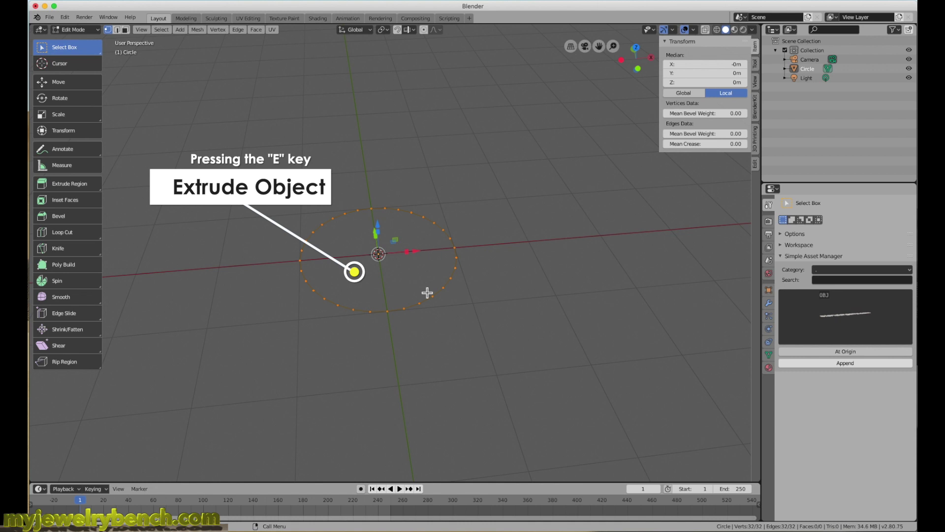
pyautogui.press('e')
pyautogui.press('s')
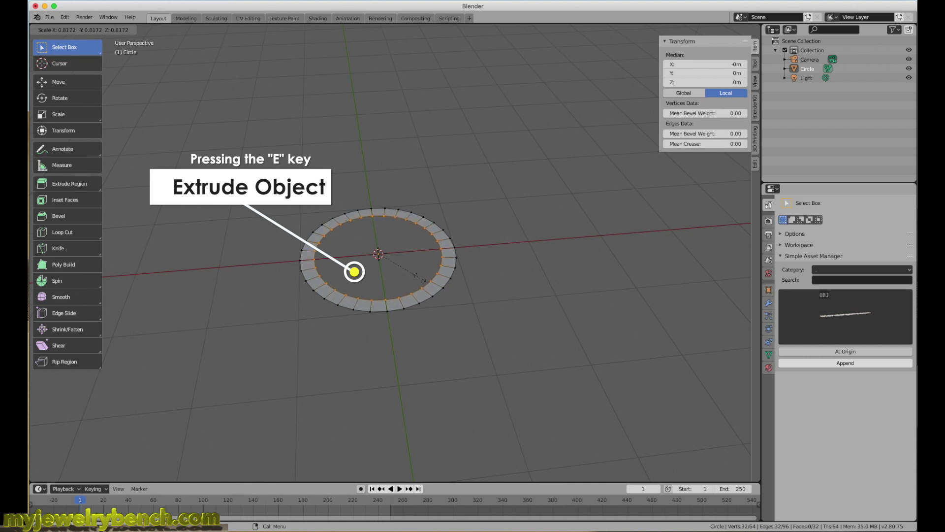
pyautogui.click(420, 278)
pyautogui.scroll(4, 422, 281)
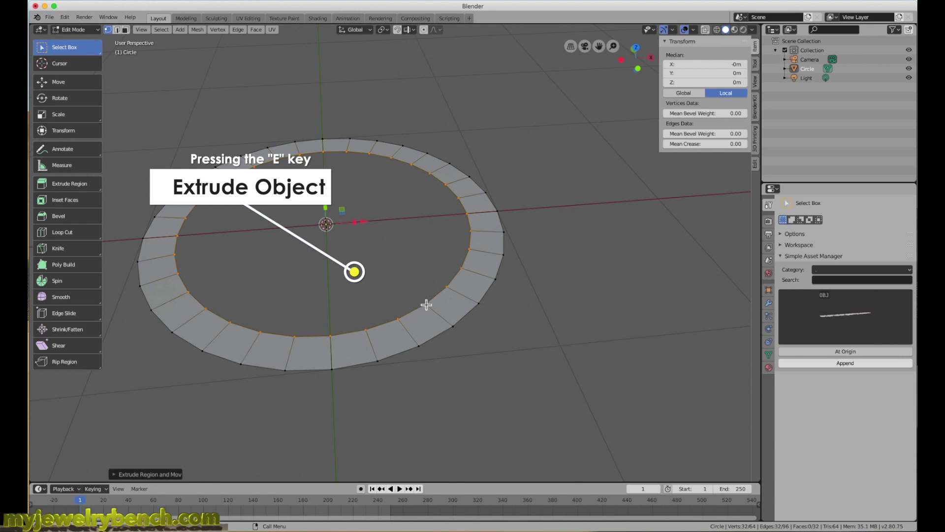
pyautogui.click(116, 29)
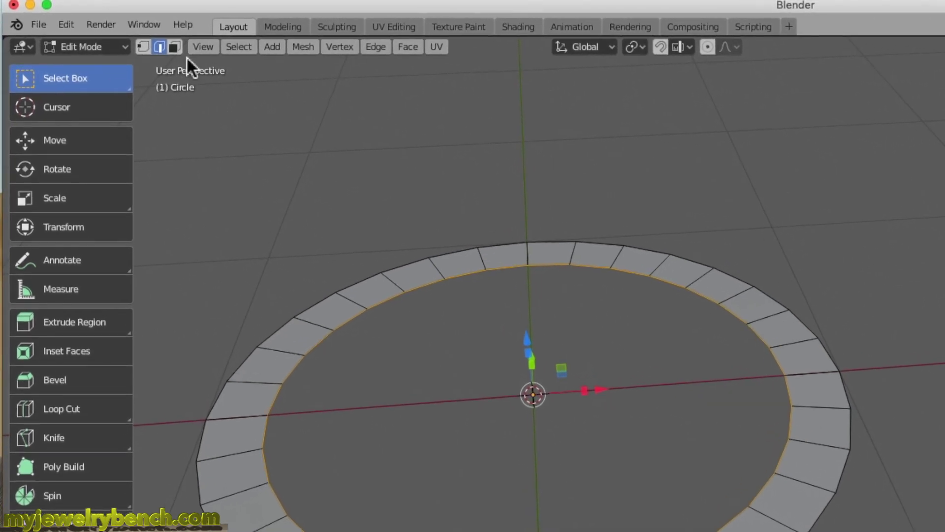
# In face mode, extrude all ring faces about 0.396 m along local Z into a band.
pyautogui.click(169, 44)
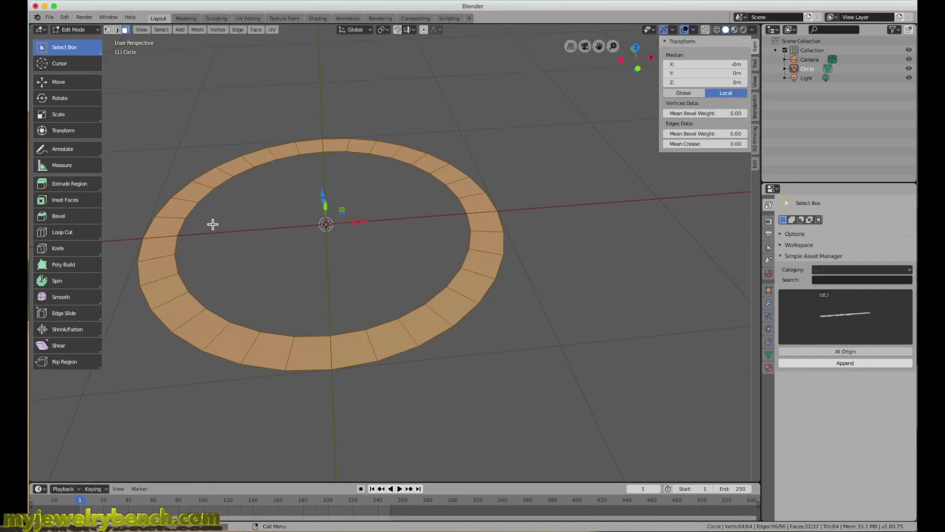
pyautogui.click(213, 224)
pyautogui.press('a')
pyautogui.press('e')
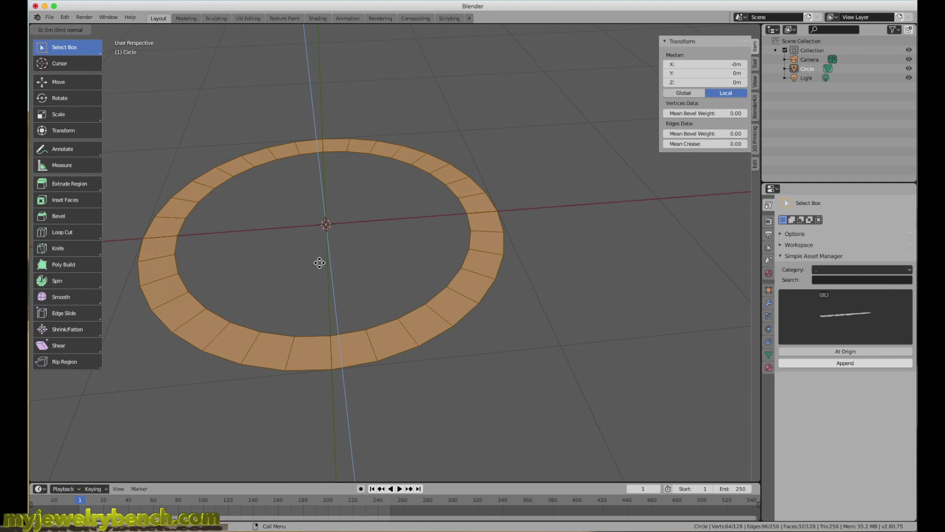
pyautogui.press('z')
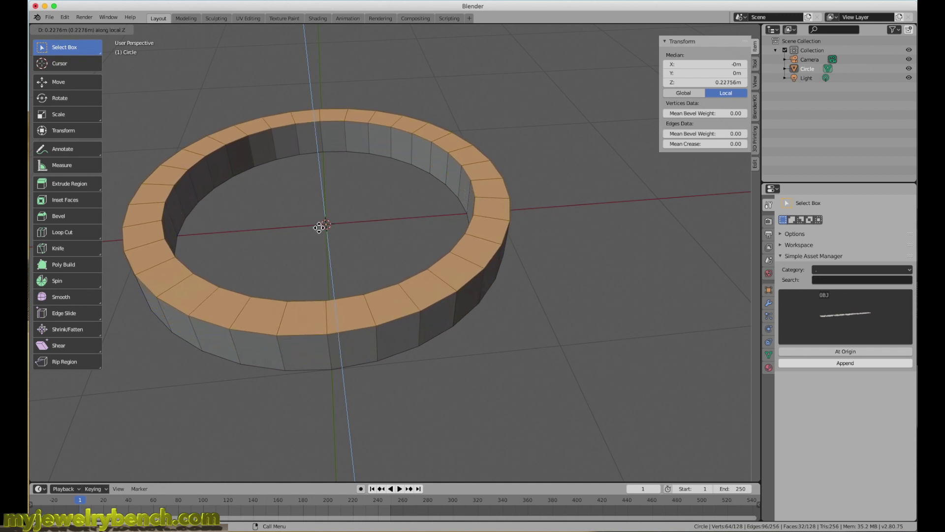
pyautogui.click(317, 202)
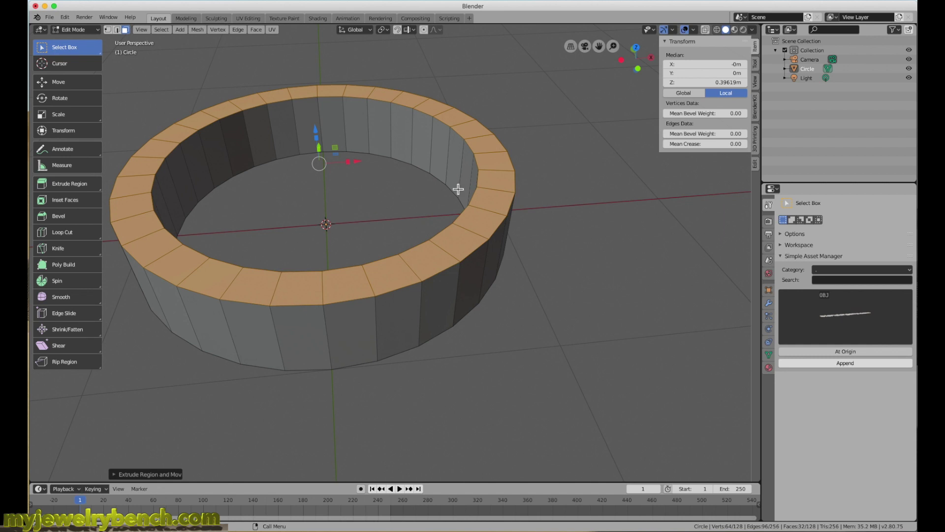
pyautogui.scroll(-2, 414, 233)
pyautogui.moveTo(387, 220); pyautogui.dragTo(337, 175, button='middle')
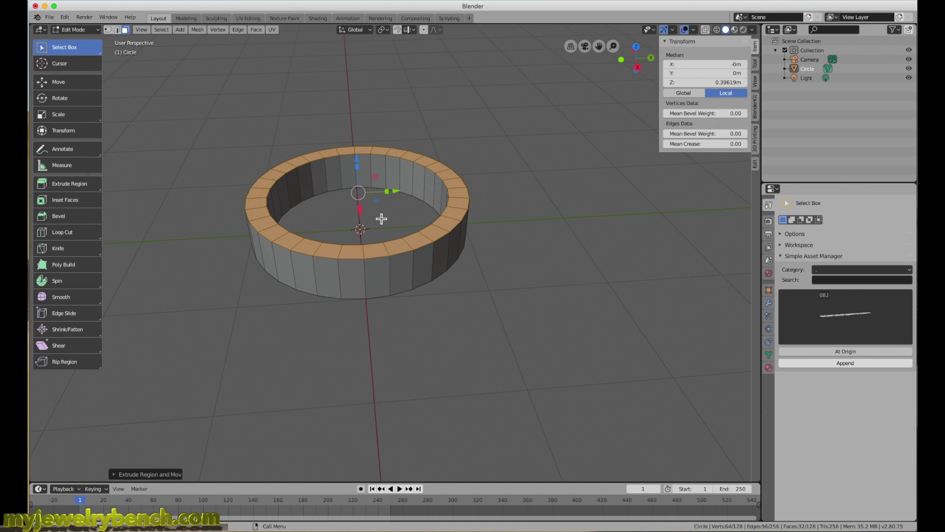
# Back in Object Mode, rotate the ring 90° about the X axis to stand it upright.
pyautogui.press('Tab')
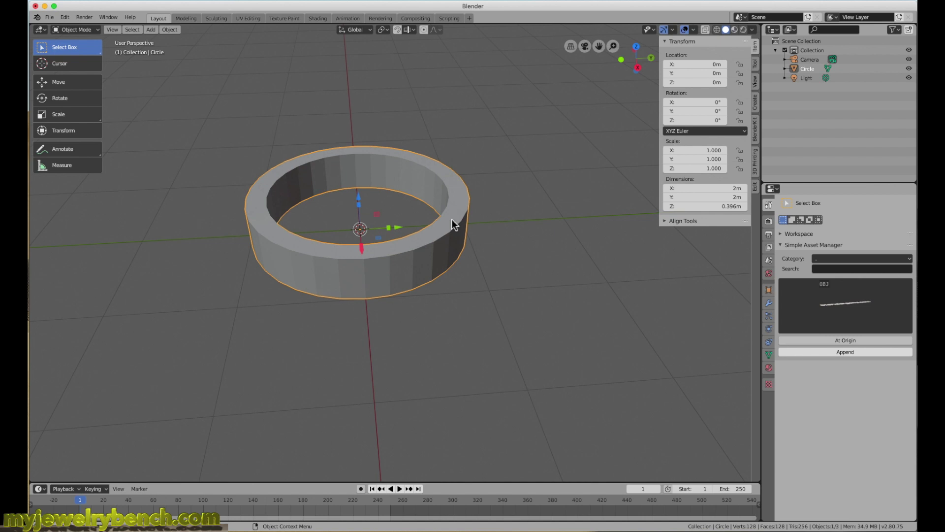
pyautogui.press('r')
pyautogui.press('x')
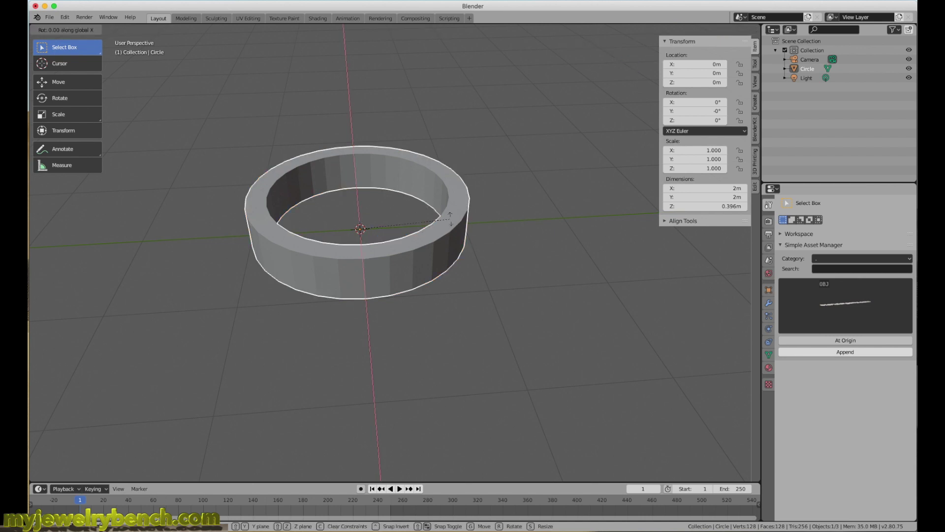
pyautogui.write('90')
pyautogui.press('Return')
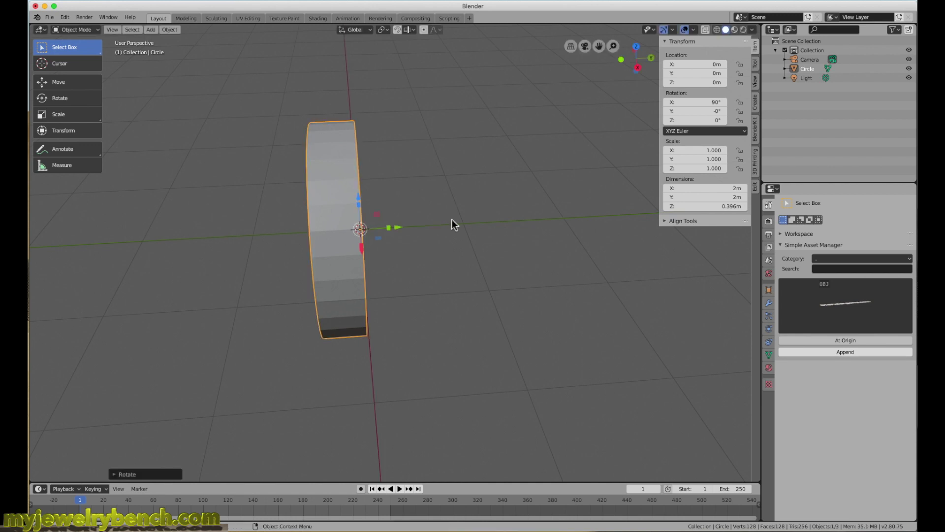
pyautogui.moveTo(451, 220); pyautogui.dragTo(506, 274, button='middle')
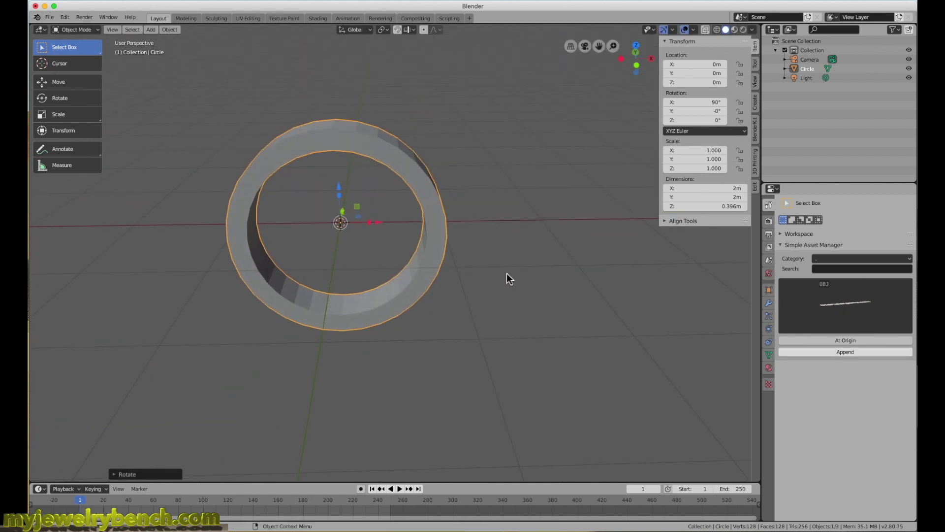
pyautogui.moveTo(489, 165); pyautogui.dragTo(379, 179, button='middle')
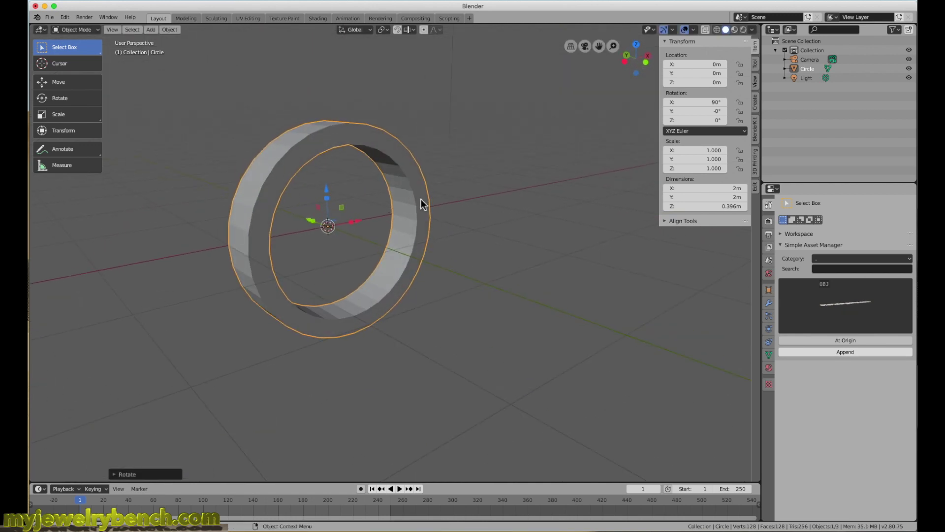
# Set the ring's origin to Origin to Center of Mass (Volume).
pyautogui.rightClick(331, 138)
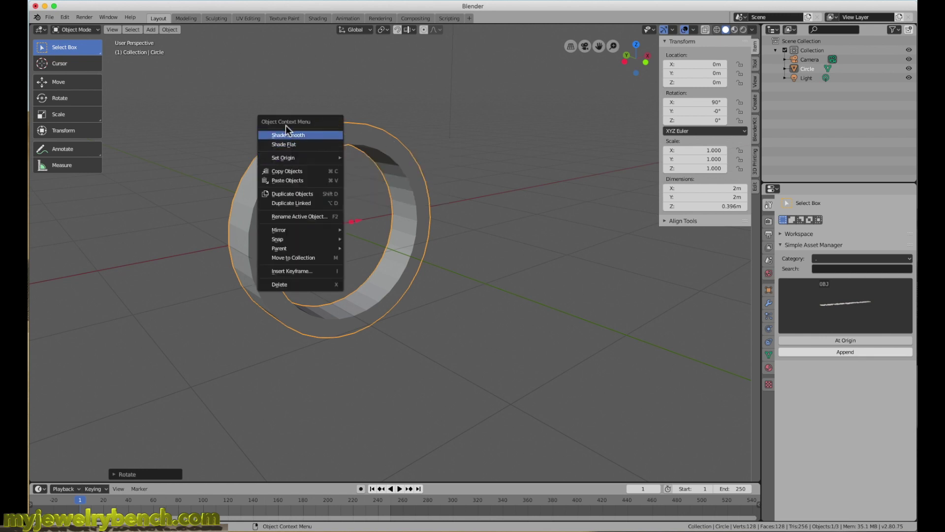
pyautogui.moveTo(289, 160)
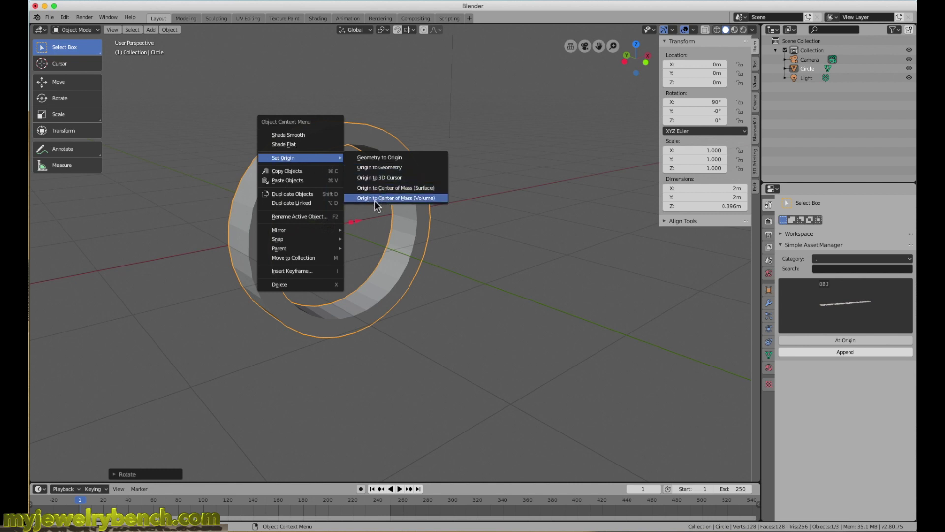
pyautogui.click(407, 199)
pyautogui.moveTo(338, 235); pyautogui.dragTo(222, 238, button='middle')
pyautogui.moveTo(266, 247); pyautogui.dragTo(249, 141, button='middle')
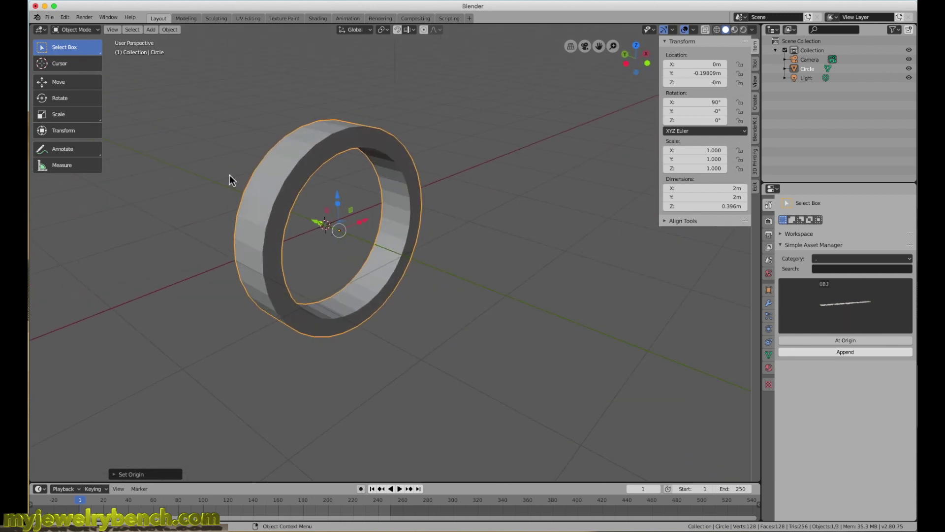
pyautogui.moveTo(371, 280); pyautogui.dragTo(403, 267, button='middle')
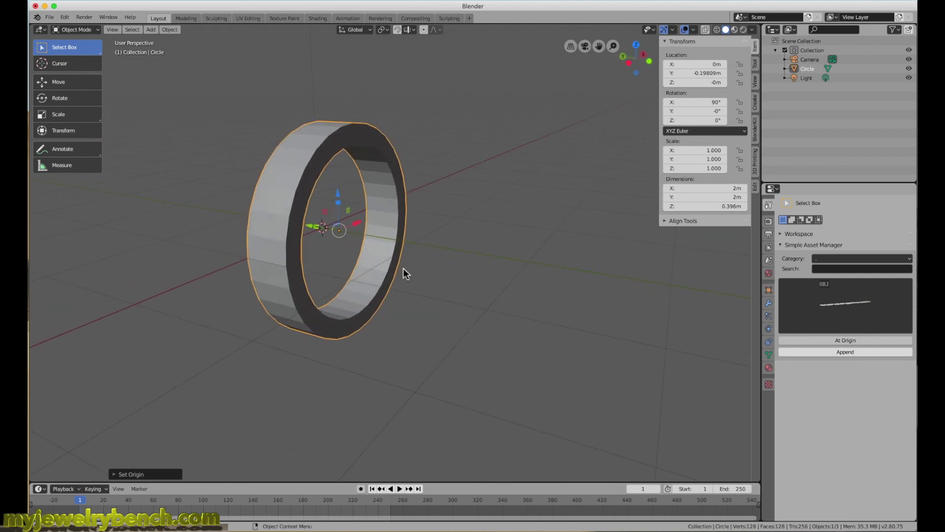
# Apply smooth shading to the ring.
pyautogui.rightClick(313, 135)
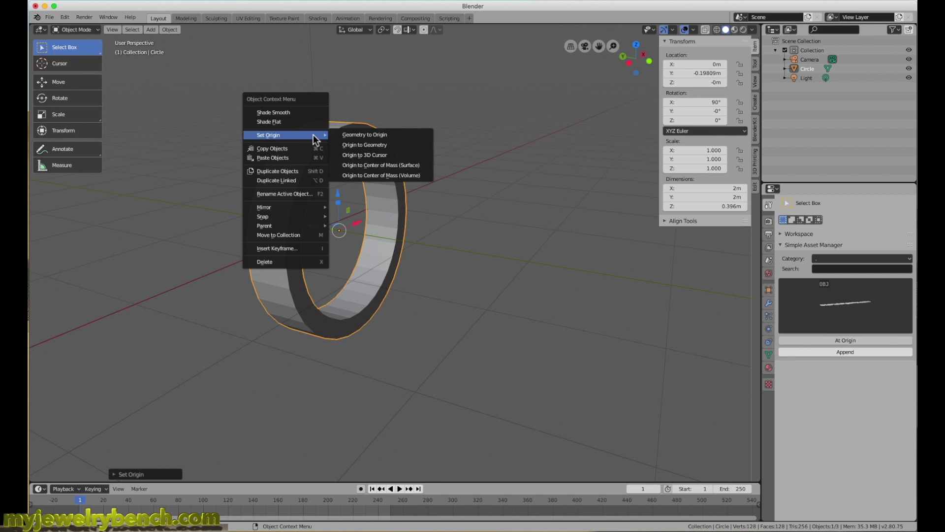
pyautogui.click(275, 112)
pyautogui.moveTo(291, 155); pyautogui.dragTo(335, 181, button='middle')
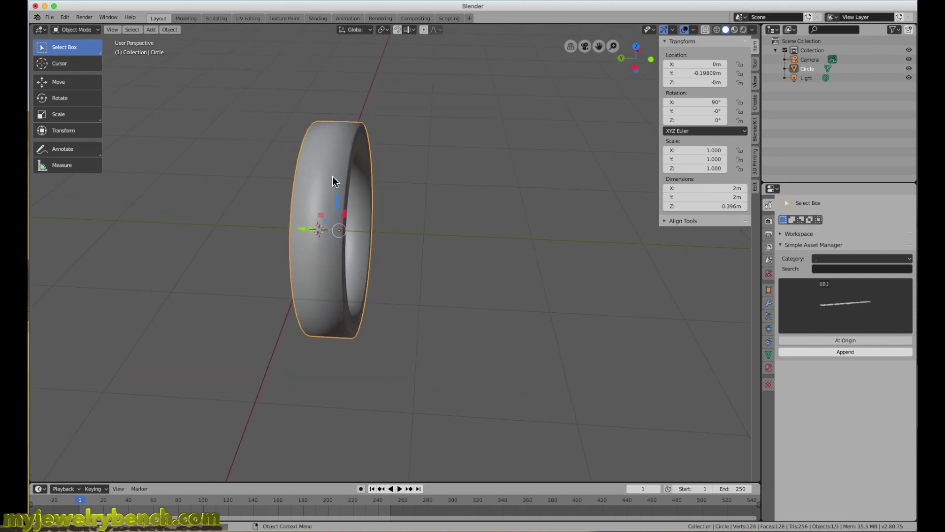
# Add an Edge Split modifier with a 30° split angle to the ring.
pyautogui.click(769, 303)
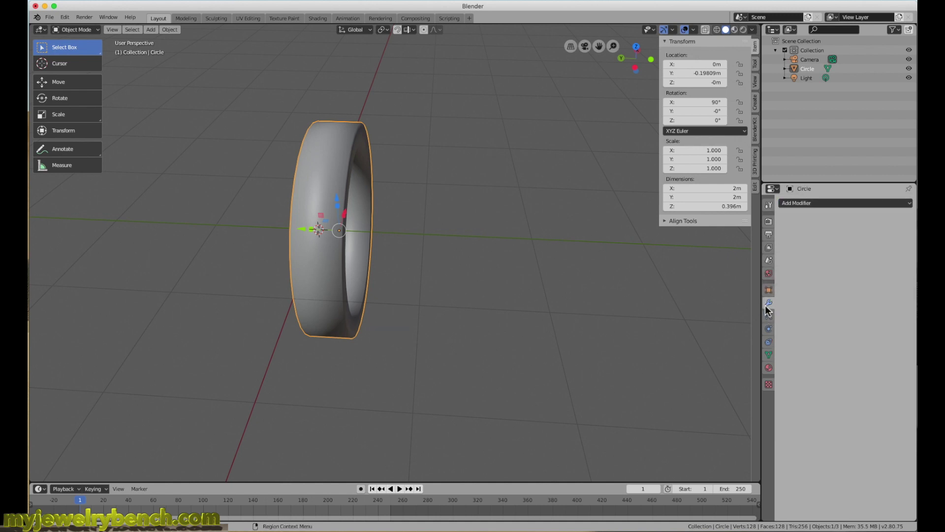
pyautogui.click(788, 202)
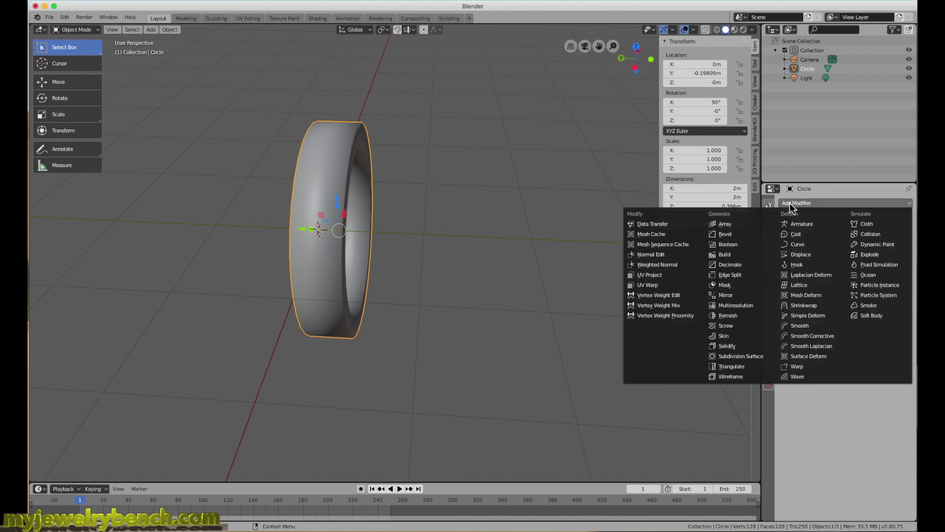
pyautogui.click(729, 275)
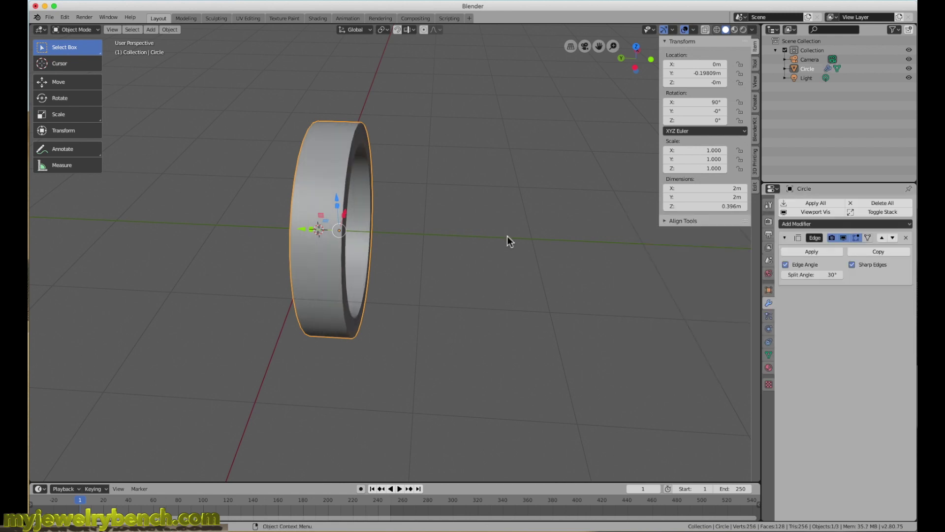
pyautogui.moveTo(364, 207); pyautogui.dragTo(394, 127, button='middle')
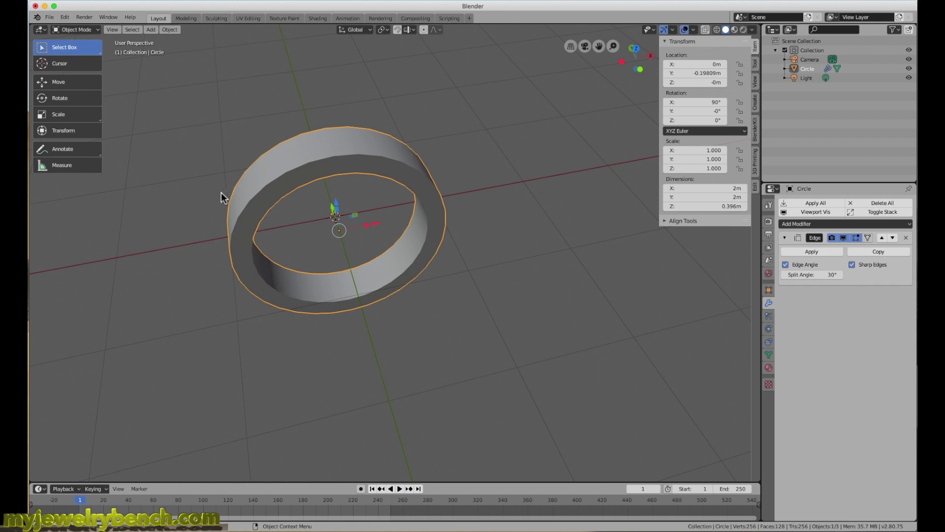
pyautogui.moveTo(308, 267); pyautogui.dragTo(368, 235, button='middle')
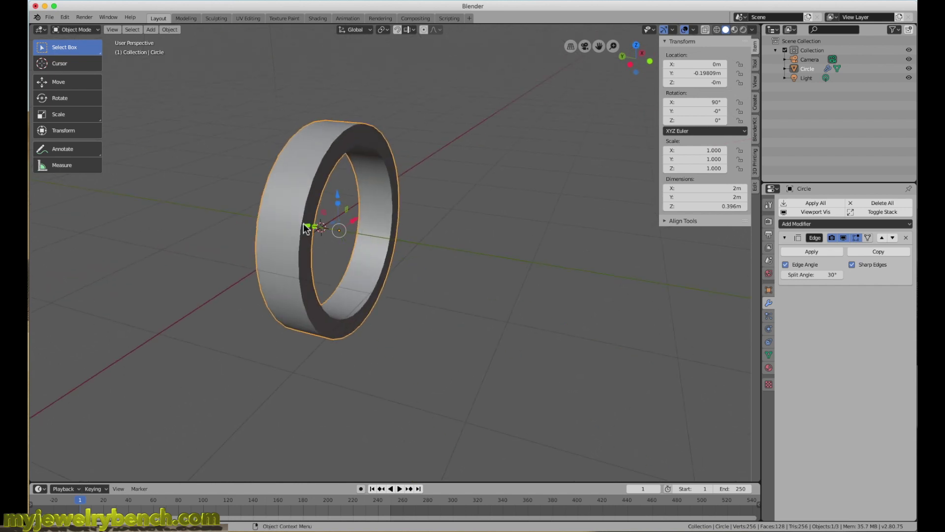
pyautogui.moveTo(339, 336); pyautogui.dragTo(324, 294, button='middle')
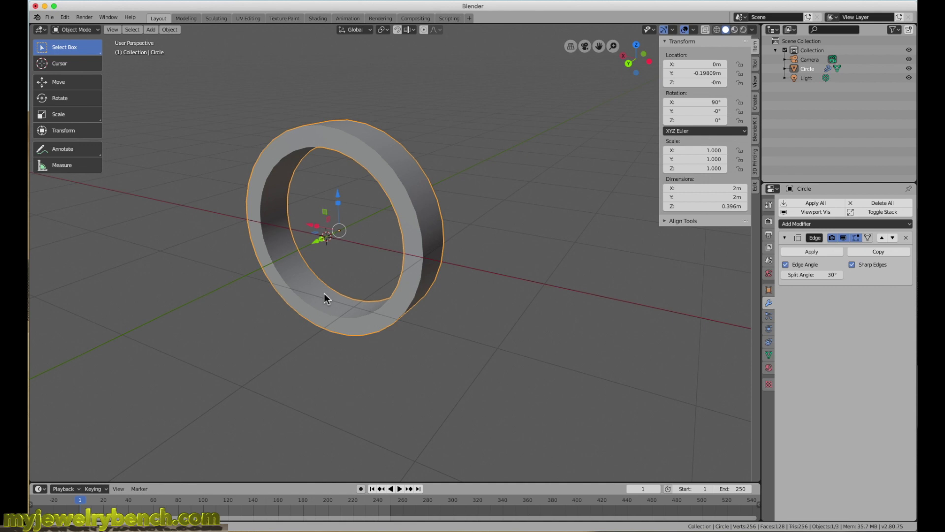
# Switch the ring to flat shading and inspect it from several angles.
pyautogui.rightClick(333, 134)
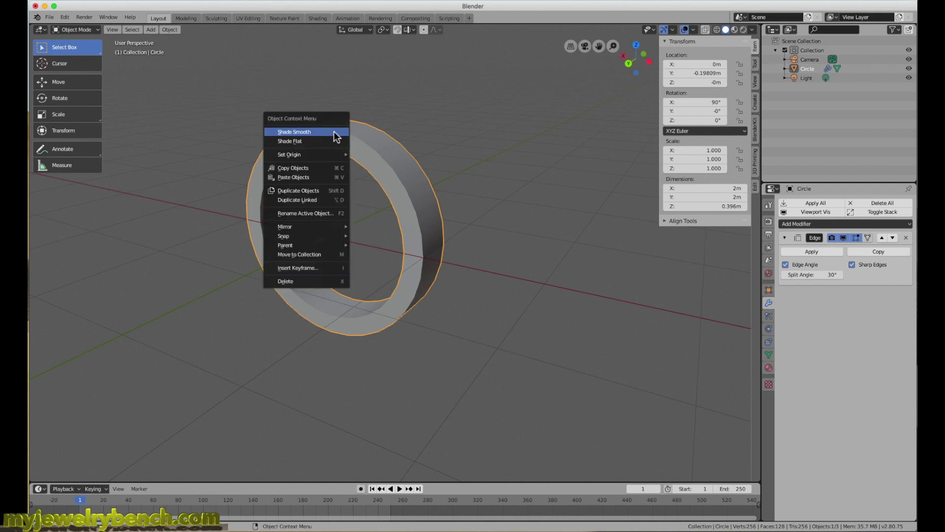
pyautogui.click(310, 143)
pyautogui.moveTo(389, 174); pyautogui.dragTo(379, 275, button='middle')
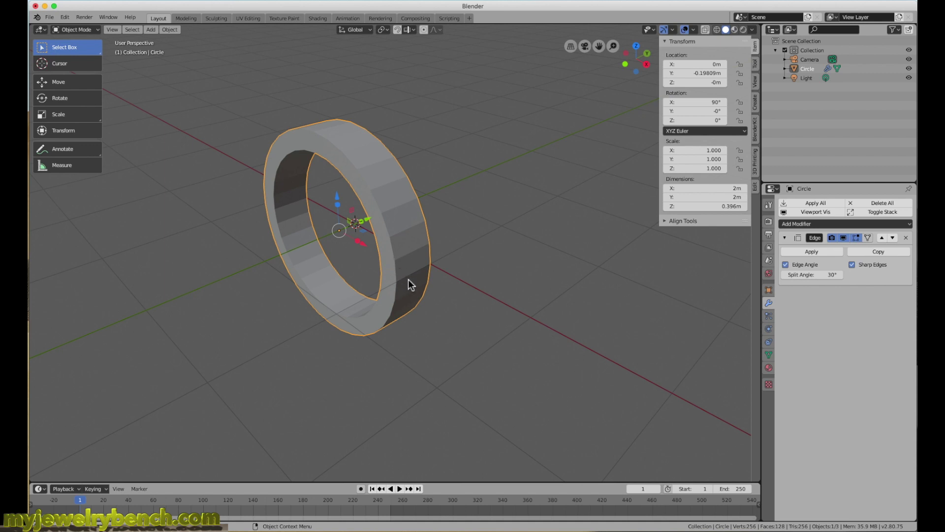
pyautogui.moveTo(410, 286); pyautogui.dragTo(635, 259, button='middle')
pyautogui.moveTo(324, 281); pyautogui.dragTo(335, 297, button='middle')
# Enter Edit Mode on the ring and leave nothing selected.
pyautogui.press('Tab')
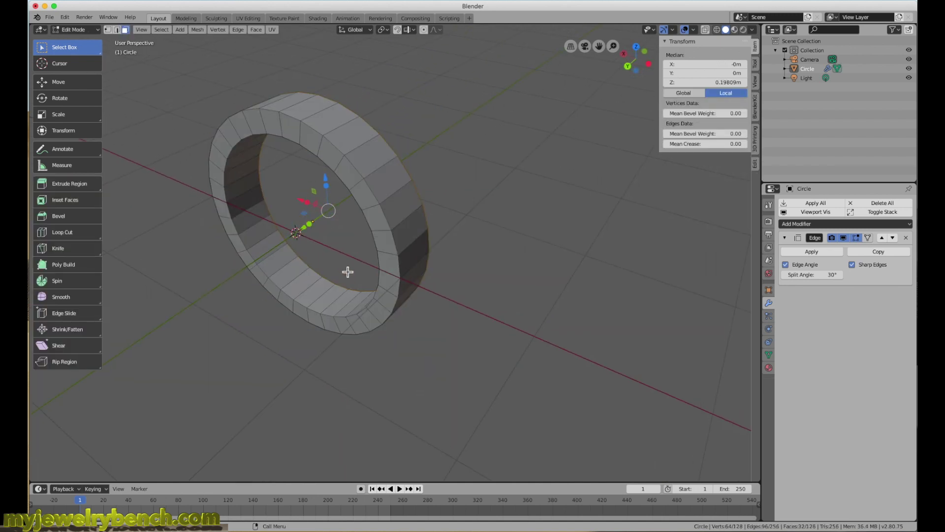
pyautogui.moveTo(344, 210); pyautogui.dragTo(591, 165, button='middle')
pyautogui.press('a')
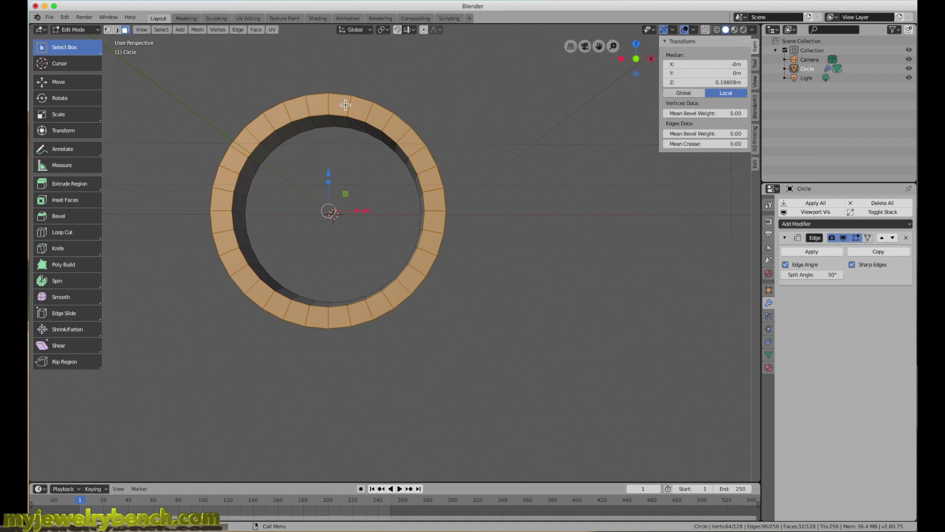
pyautogui.hotkey('alt', 'a')
pyautogui.moveTo(308, 267); pyautogui.dragTo(272, 289, button='middle')
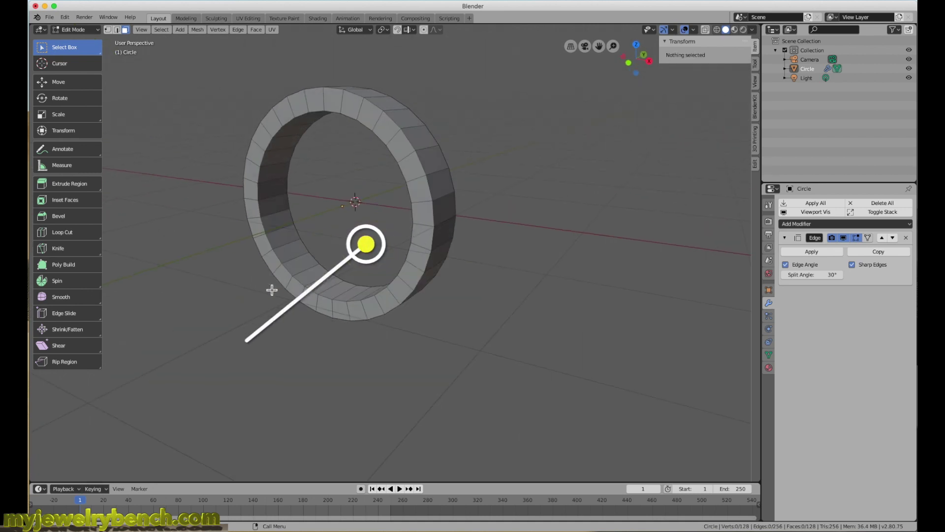
pyautogui.press('a')
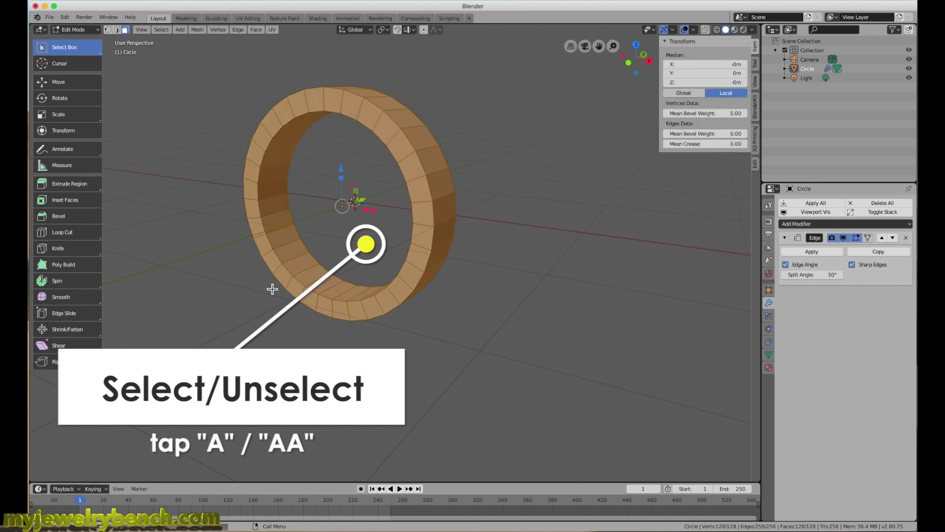
pyautogui.press('a')
pyautogui.press('a')
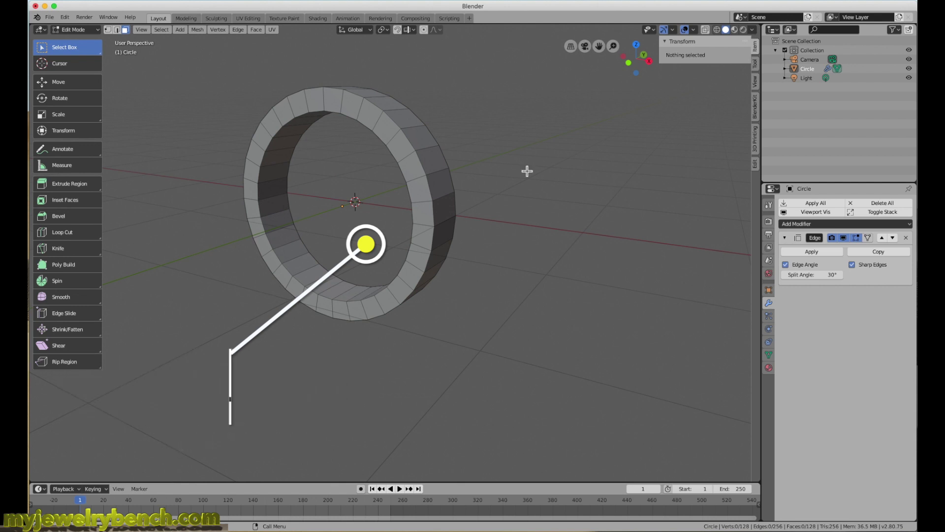
pyautogui.moveTo(312, 140); pyautogui.dragTo(442, 137, button='middle')
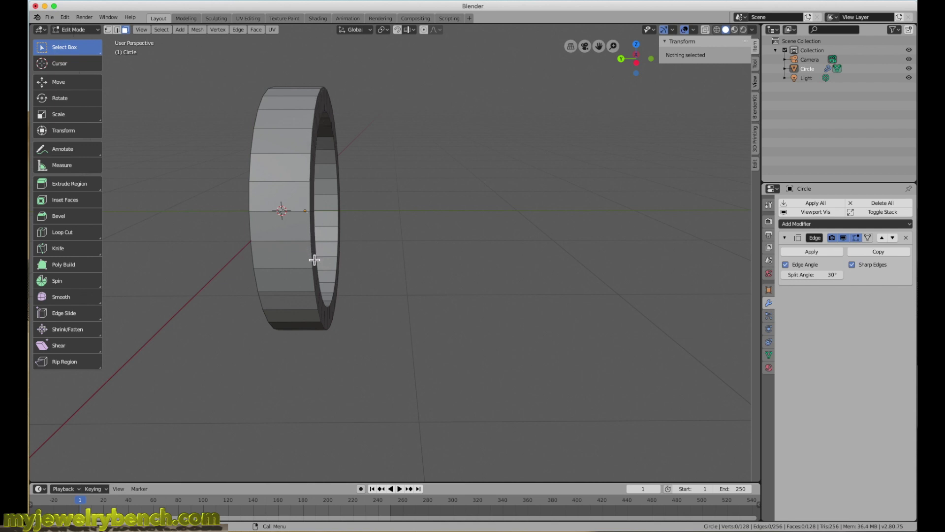
pyautogui.moveTo(274, 131); pyautogui.dragTo(275, 104, button='middle')
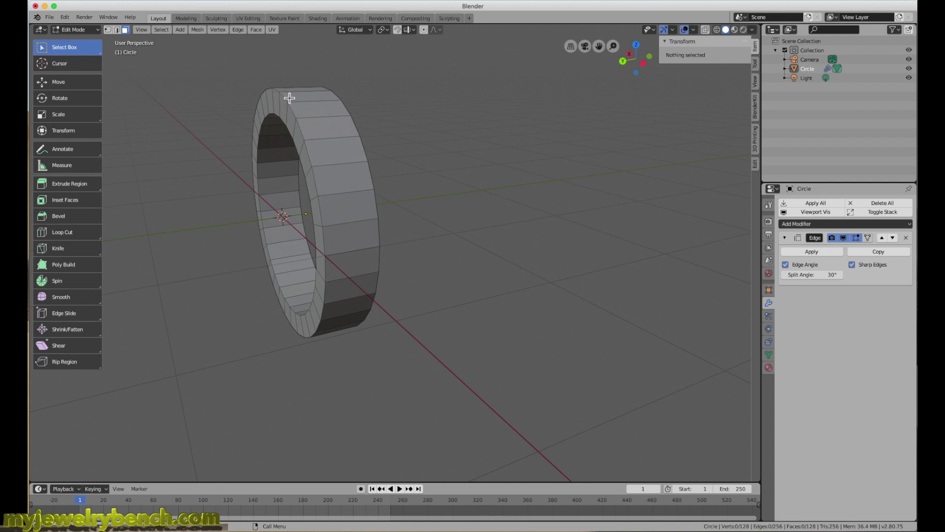
pyautogui.moveTo(280, 89); pyautogui.dragTo(300, 97, button='middle')
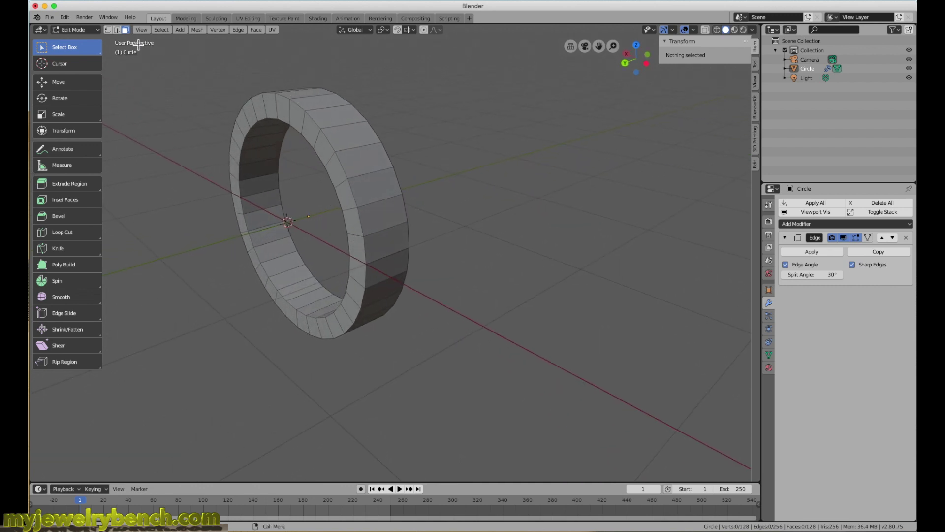
# In edge select mode, select the top rim's full edge loop and start a bevel on it.
pyautogui.click(117, 30)
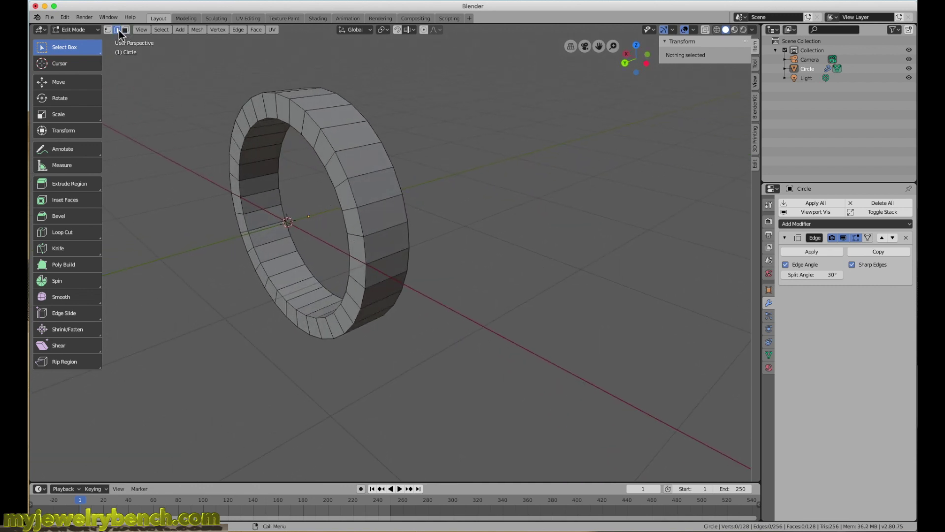
pyautogui.click(300, 108)
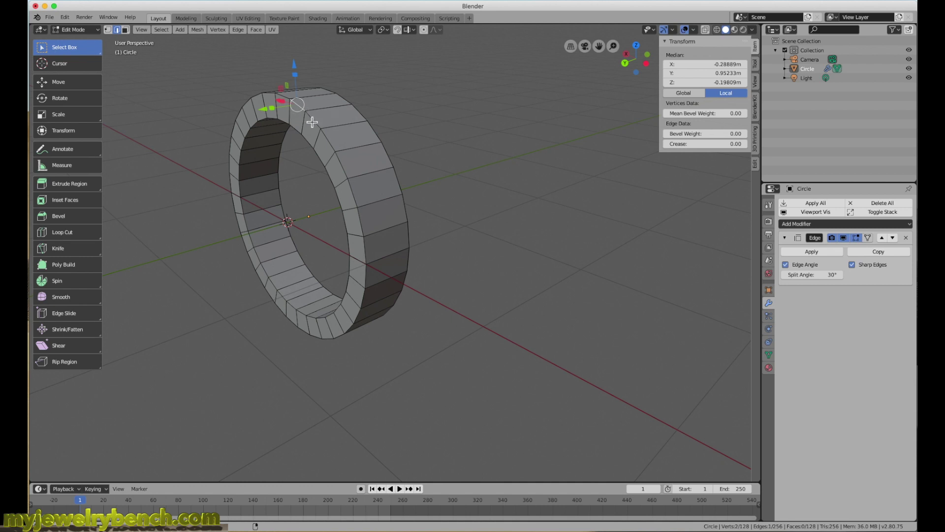
pyautogui.keyDown('alt'); pyautogui.click(314, 122); pyautogui.keyUp('alt')
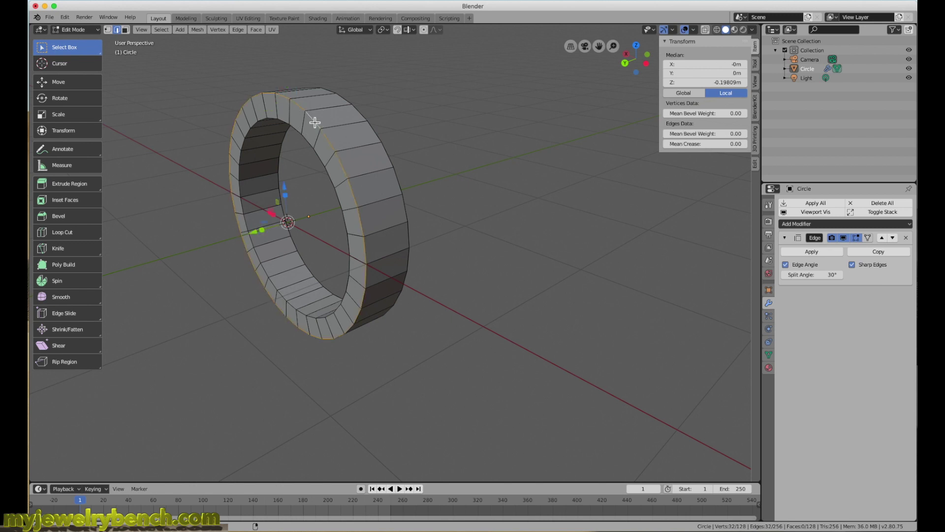
pyautogui.moveTo(313, 120); pyautogui.dragTo(309, 141, button='middle')
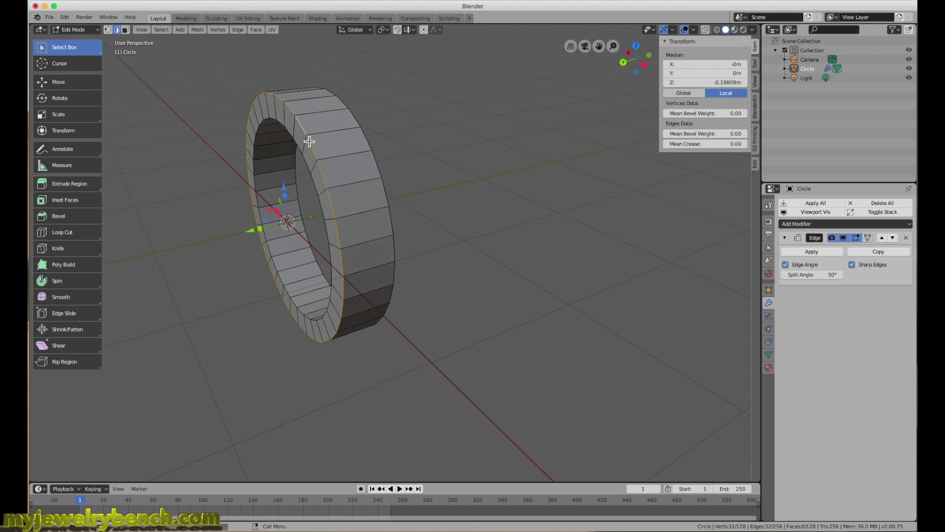
pyautogui.hotkey('ctrl', 'b')
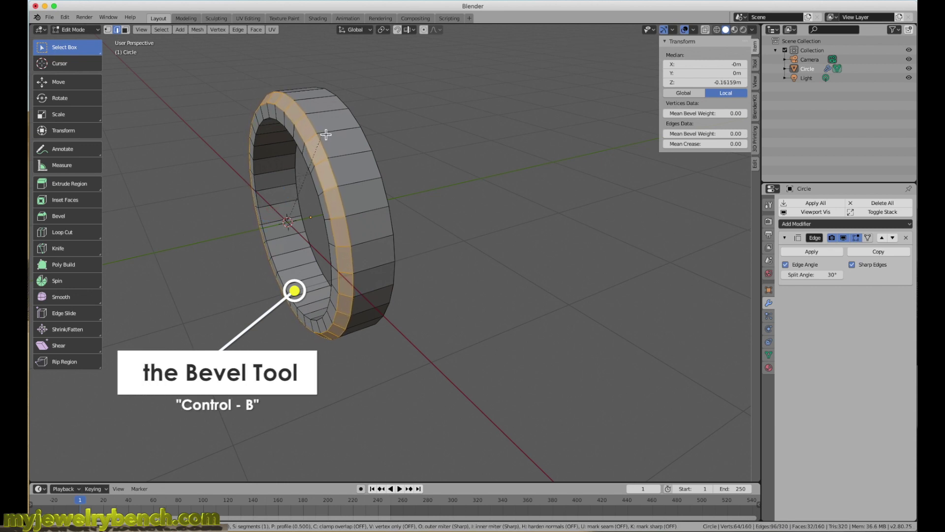
pyautogui.scroll(1, 328, 134)
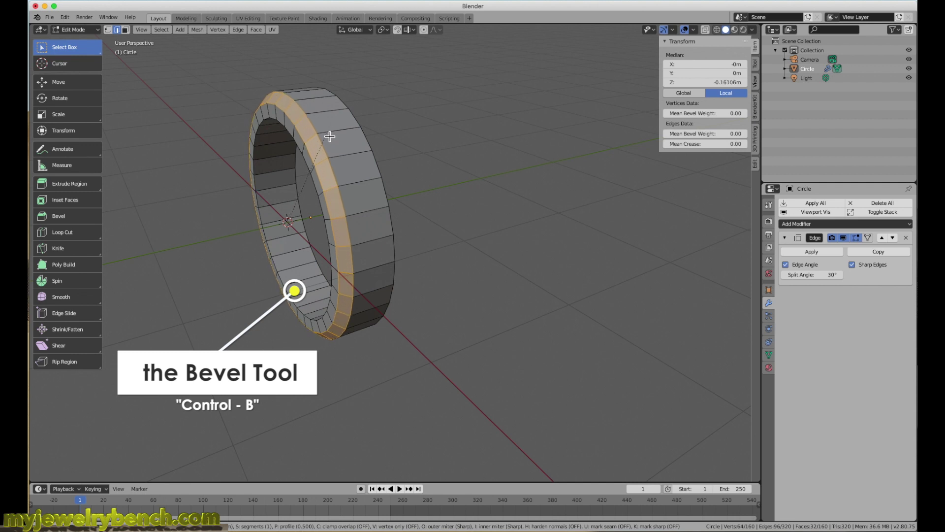
pyautogui.scroll(4, 330, 136)
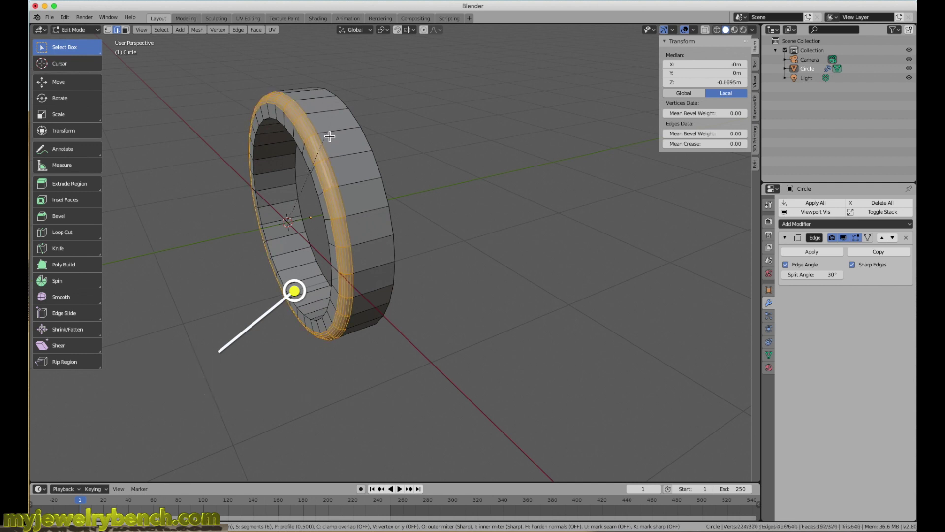
pyautogui.scroll(-2, 329, 136)
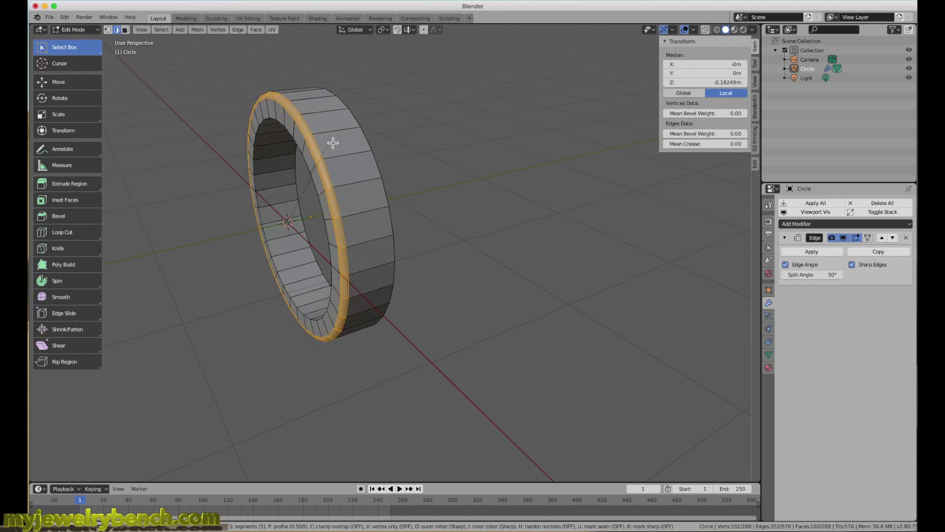
pyautogui.scroll(2, 353, 138)
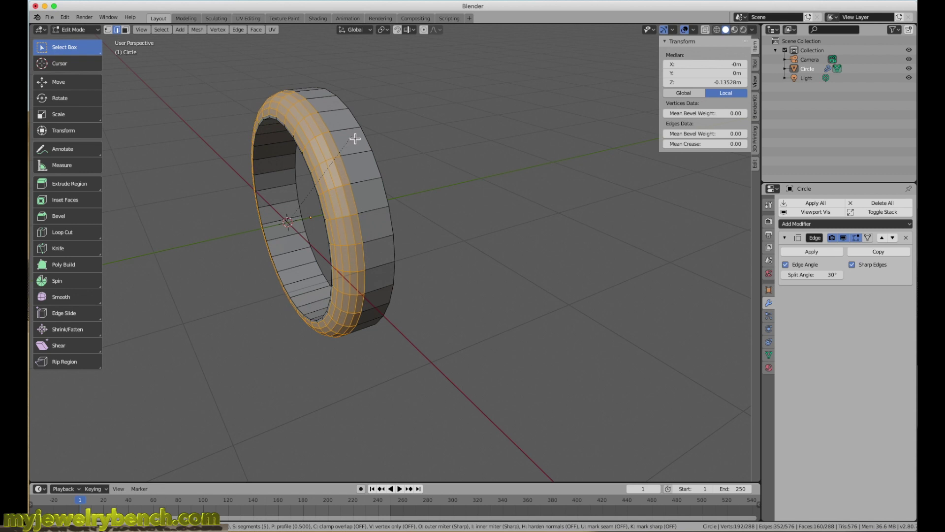
pyautogui.scroll(2, 352, 141)
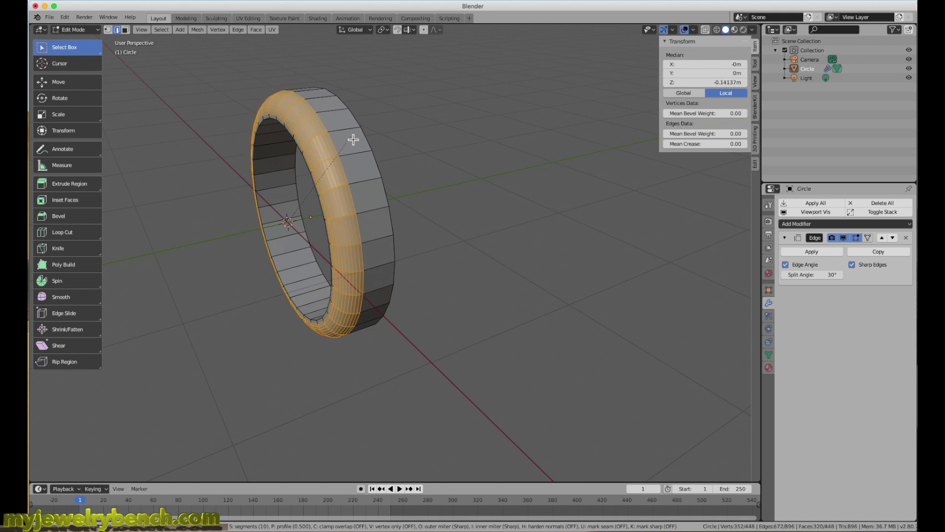
pyautogui.scroll(-8, 352, 141)
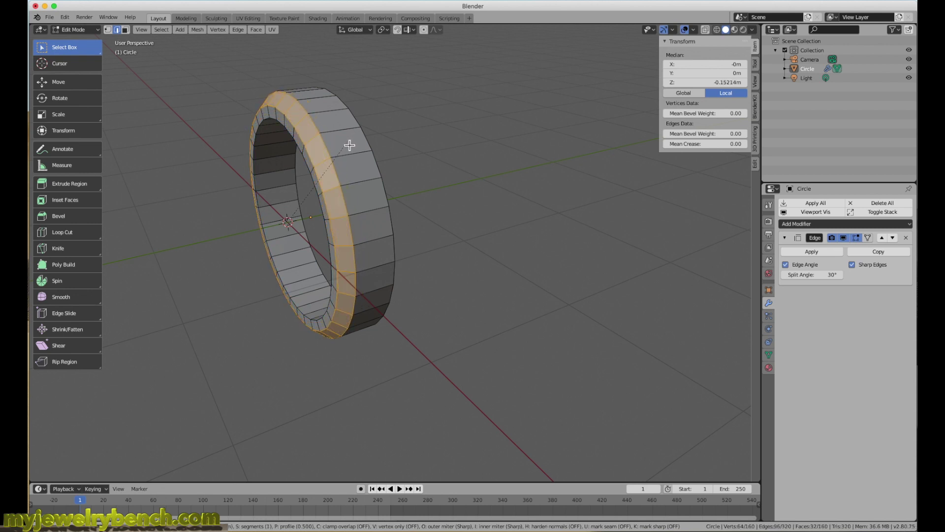
pyautogui.press('Escape')
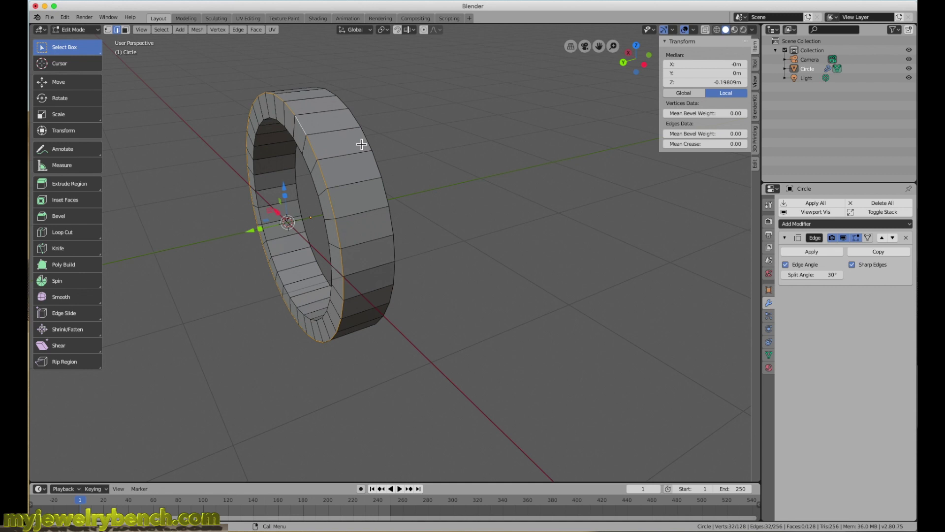
# Select a top edge, then the whole front outer rim edge loop.
pyautogui.moveTo(400, 117); pyautogui.dragTo(335, 135, button='middle')
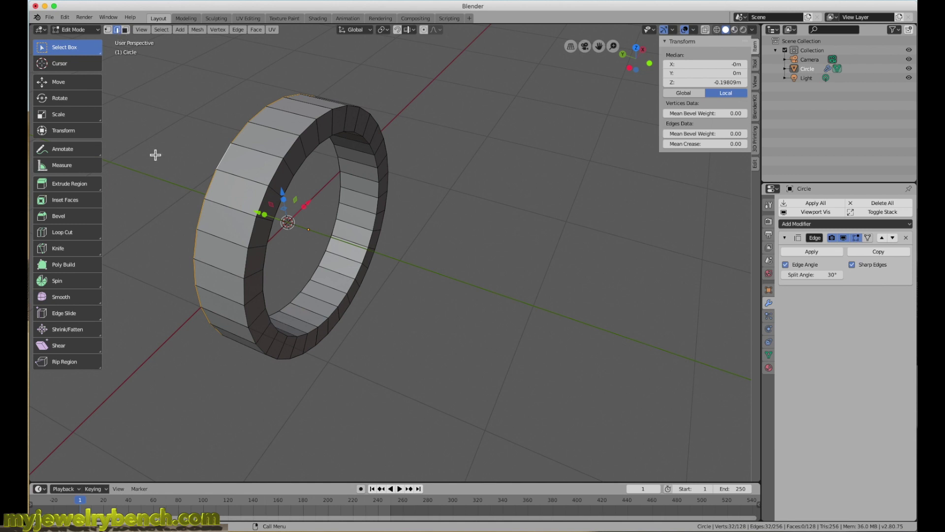
pyautogui.moveTo(325, 147); pyautogui.dragTo(354, 148, button='middle')
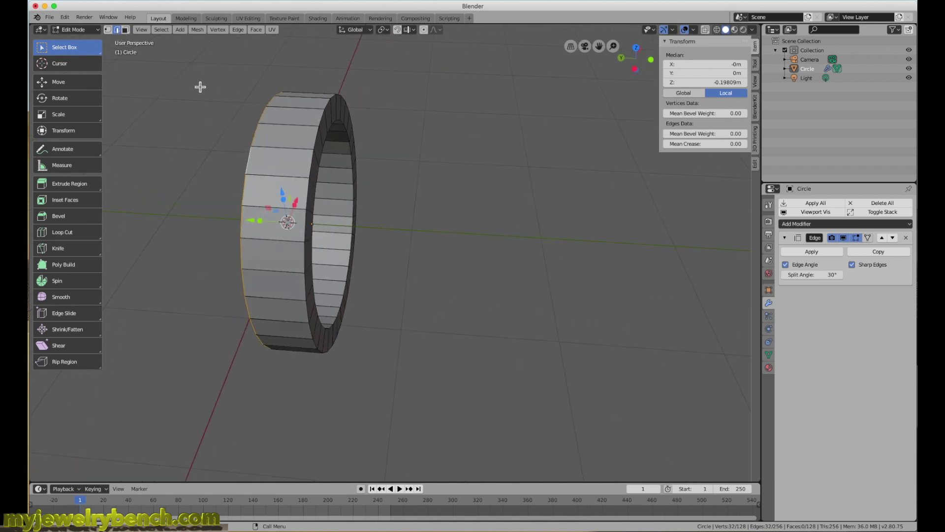
pyautogui.click(316, 138)
pyautogui.moveTo(317, 140); pyautogui.dragTo(294, 116, button='middle')
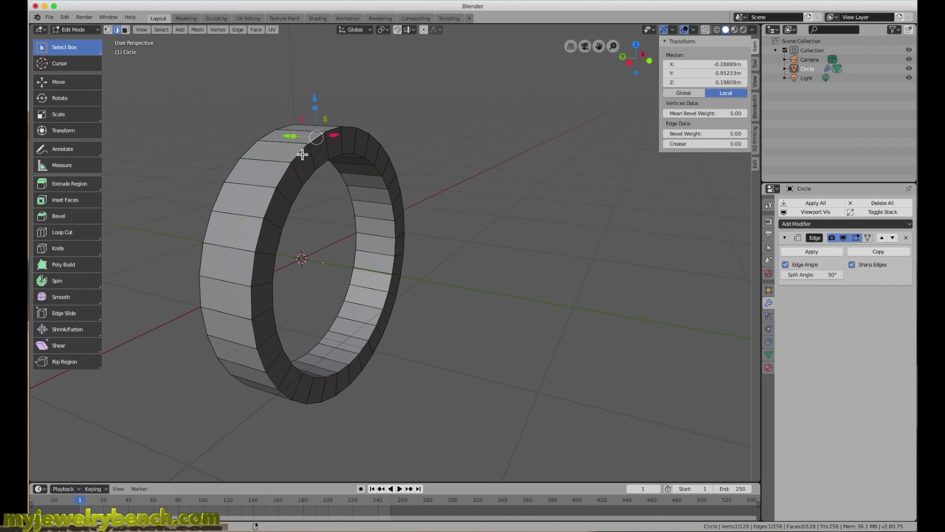
pyautogui.keyDown('alt'); pyautogui.click(302, 154); pyautogui.keyUp('alt')
pyautogui.moveTo(303, 155); pyautogui.dragTo(376, 108, button='middle')
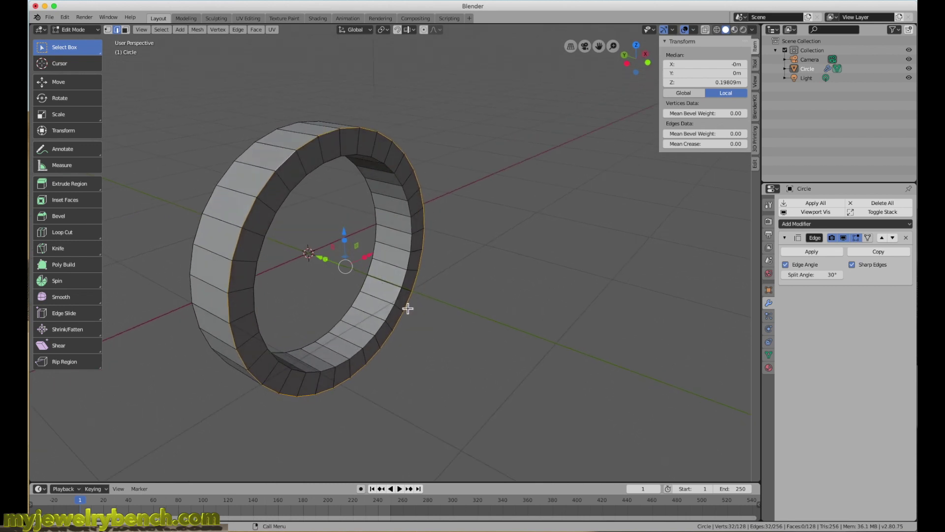
pyautogui.moveTo(374, 266); pyautogui.dragTo(437, 253, button='middle')
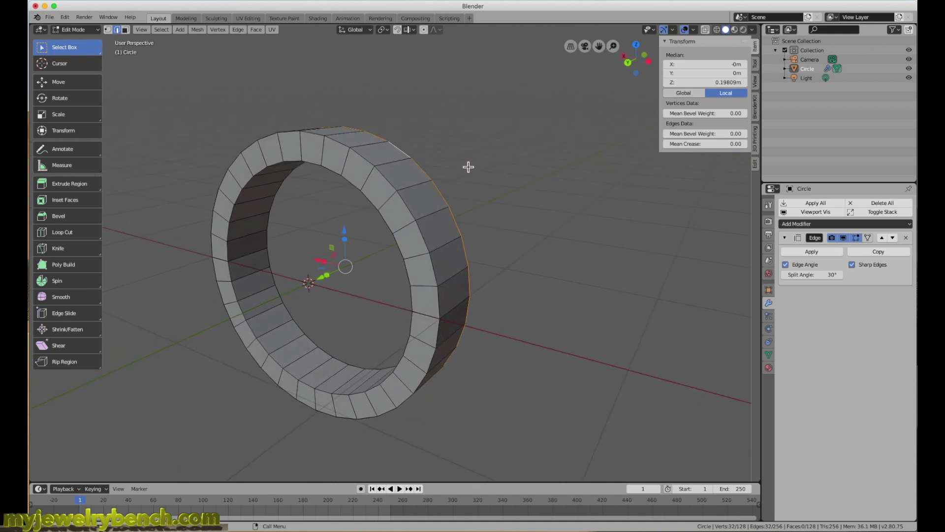
# Select six adjacent outer-rim edges and start a bevel on them at 6 segments.
pyautogui.click(363, 157)
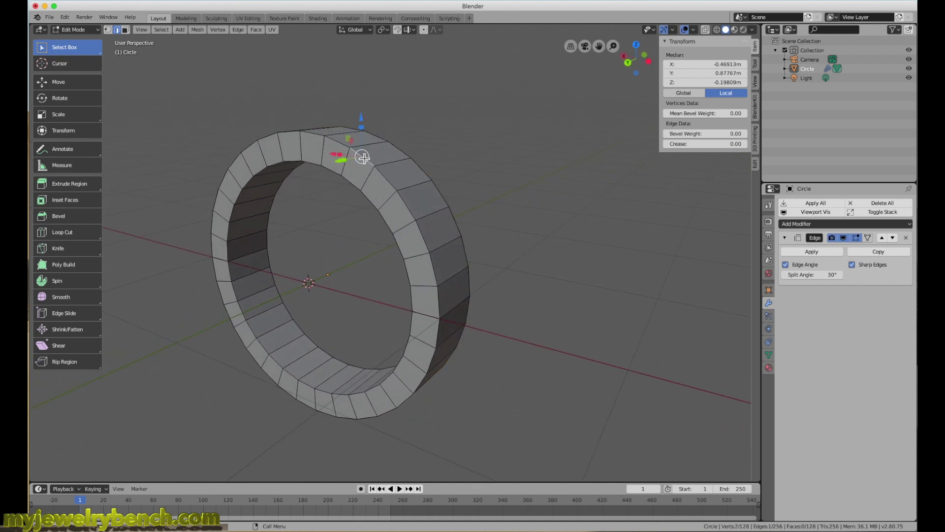
pyautogui.keyDown('shift'); pyautogui.click(387, 179); pyautogui.keyUp('shift')
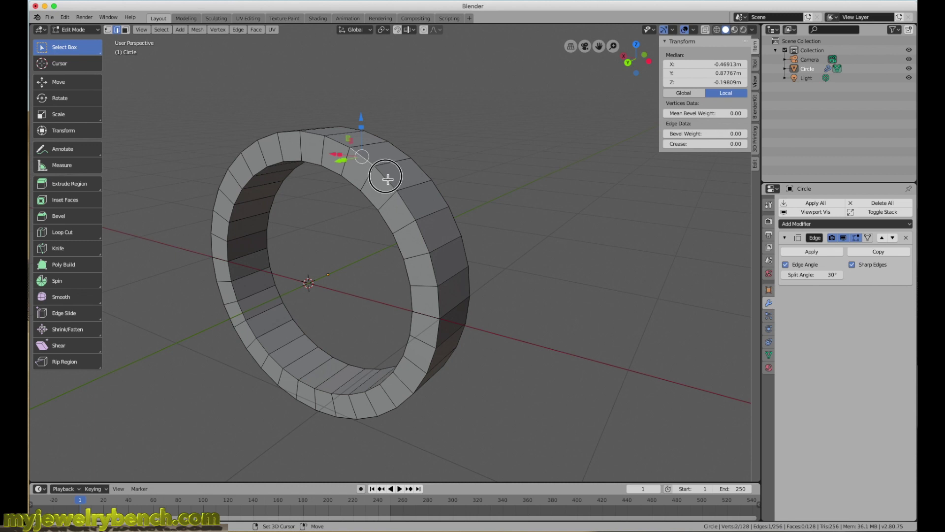
pyautogui.keyDown('shift'); pyautogui.click(410, 209); pyautogui.keyUp('shift')
pyautogui.keyDown('shift'); pyautogui.click(423, 248); pyautogui.keyUp('shift')
pyautogui.keyDown('shift'); pyautogui.click(433, 269); pyautogui.keyUp('shift')
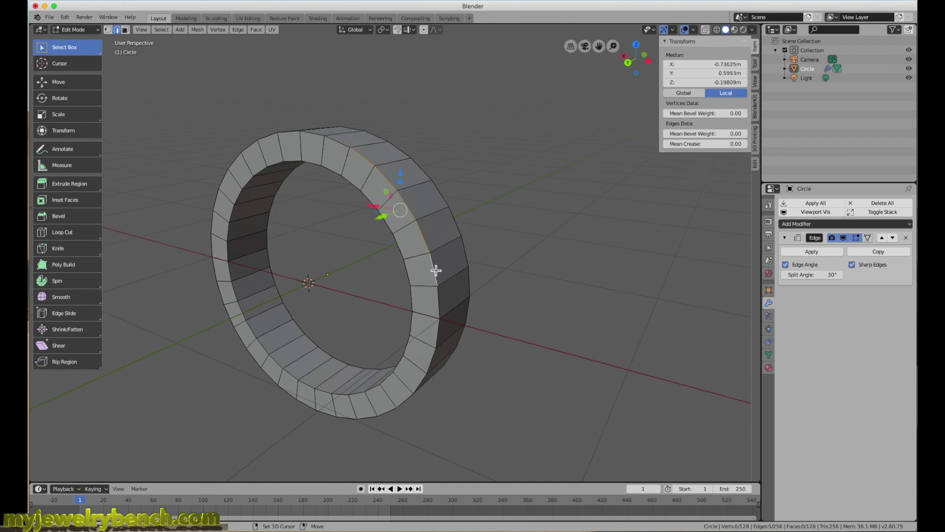
pyautogui.keyDown('shift'); pyautogui.click(440, 306); pyautogui.keyUp('shift')
pyautogui.moveTo(316, 122); pyautogui.dragTo(310, 163, button='middle')
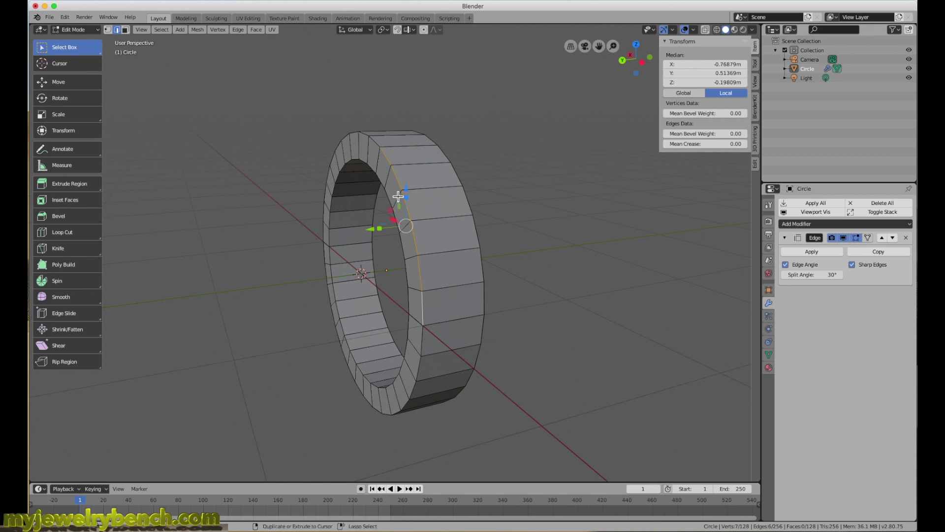
pyautogui.hotkey('ctrl', 'b')
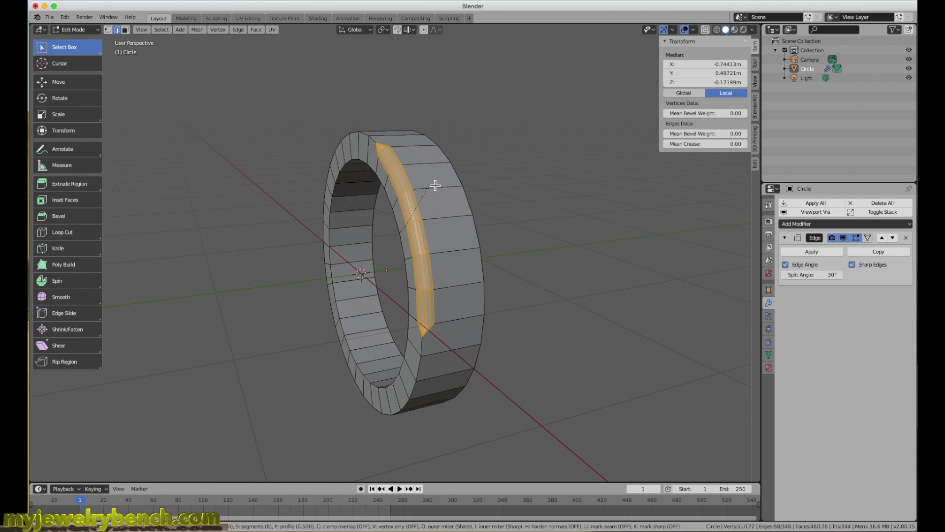
pyautogui.scroll(5, 441, 185)
pyautogui.click(441, 186)
pyautogui.rightClick(439, 191)
pyautogui.moveTo(443, 194)
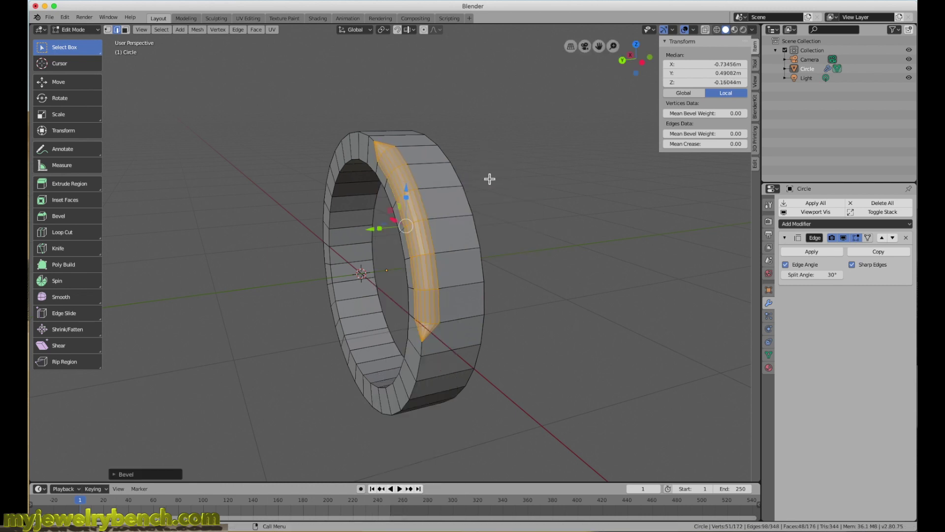
pyautogui.moveTo(488, 182); pyautogui.dragTo(348, 205, button='middle')
pyautogui.scroll(3, 348, 204)
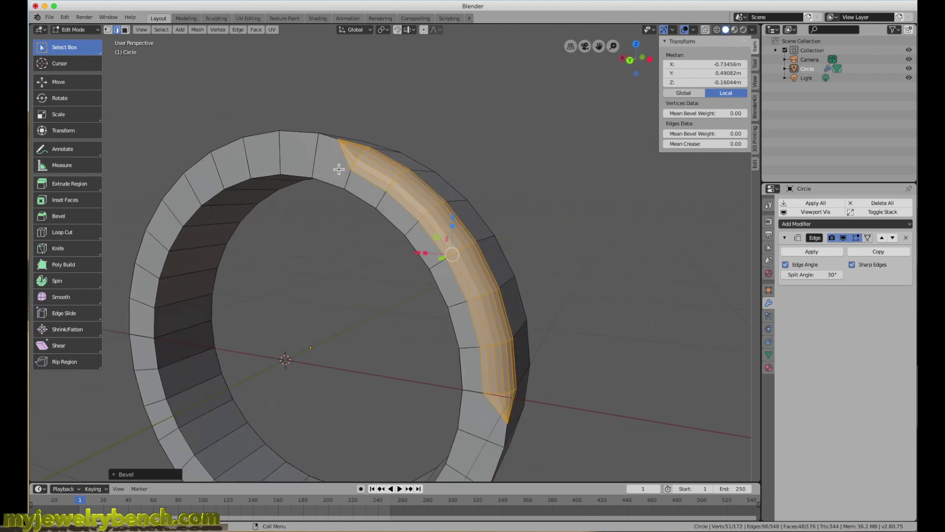
pyautogui.moveTo(384, 180); pyautogui.dragTo(363, 205, button='middle')
pyautogui.moveTo(362, 126); pyautogui.dragTo(448, 141, button='middle')
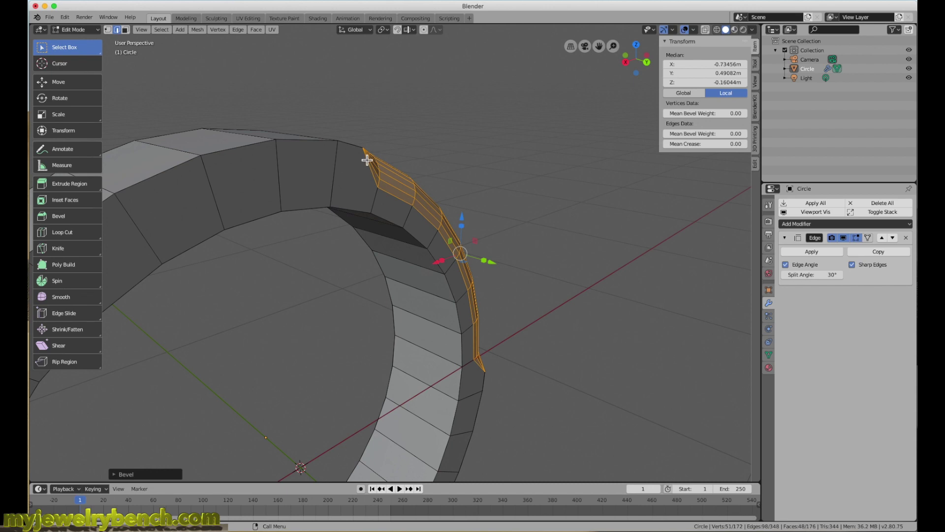
pyautogui.moveTo(379, 167); pyautogui.dragTo(316, 190, button='middle')
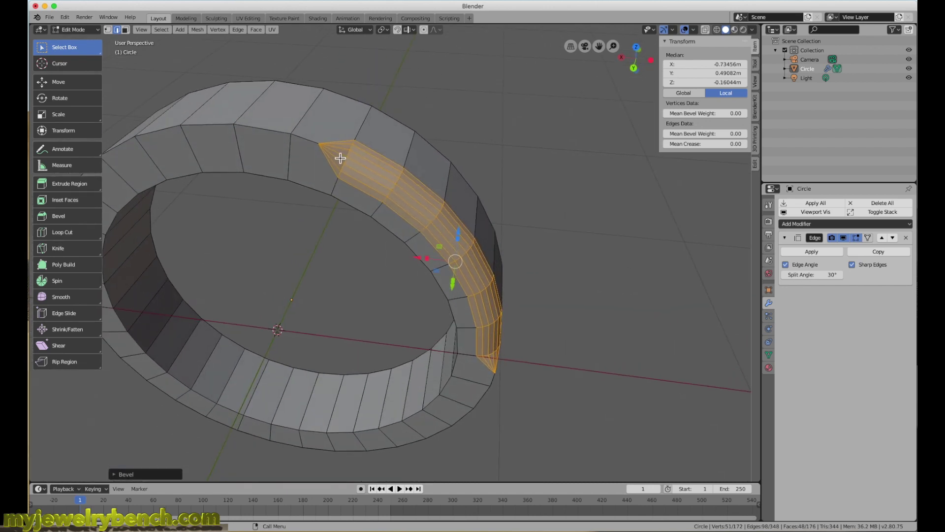
pyautogui.hotkey('ctrl', 'z')
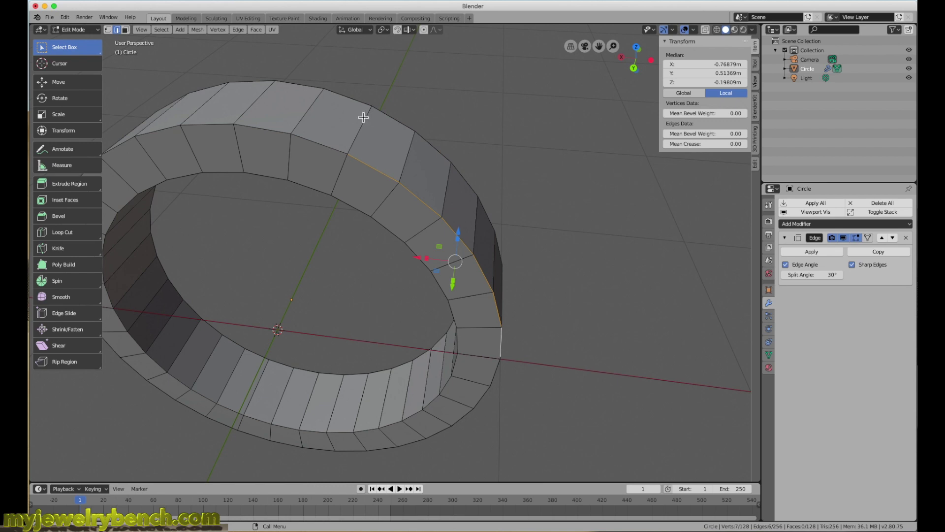
# Loop-select one outer rim edge loop, then add the opposite outer rim loop.
pyautogui.moveTo(465, 106); pyautogui.dragTo(371, 116, button='middle')
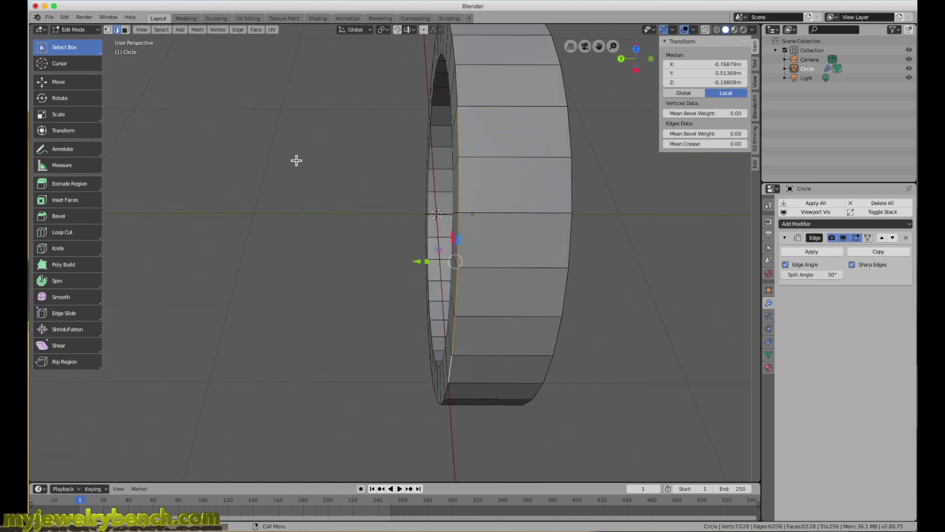
pyautogui.moveTo(296, 158); pyautogui.dragTo(289, 164, button='middle')
pyautogui.moveTo(601, 194); pyautogui.dragTo(514, 182, button='middle')
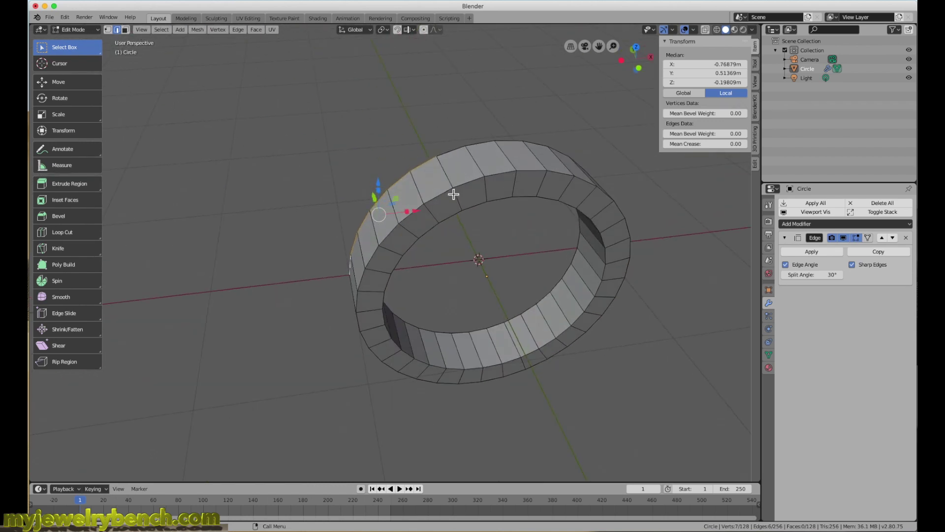
pyautogui.click(475, 184)
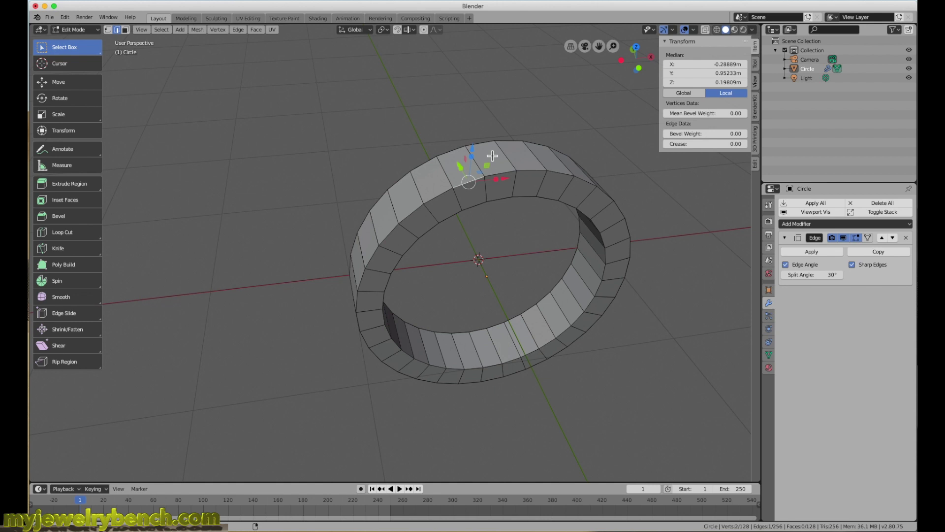
pyautogui.keyDown('alt'); pyautogui.click(439, 198); pyautogui.keyUp('alt')
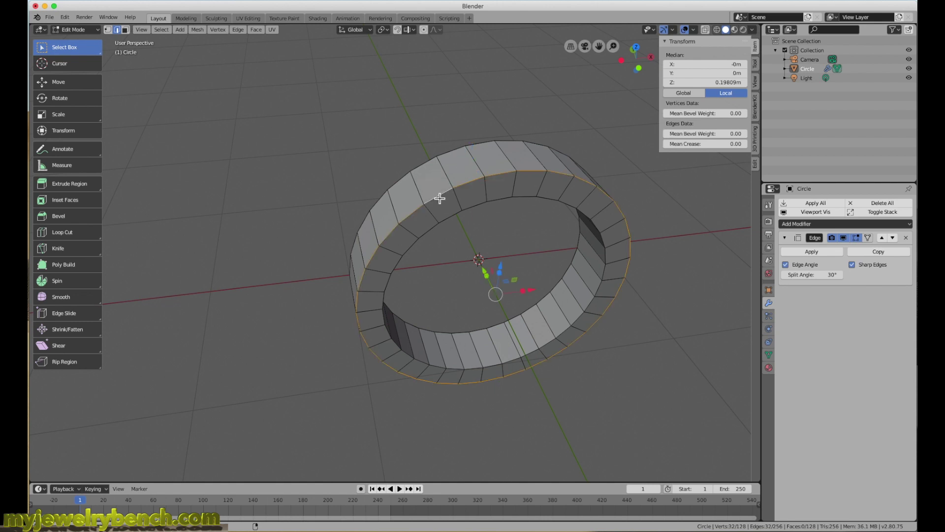
pyautogui.keyDown('alt'); pyautogui.keyDown('shift'); pyautogui.click(424, 167); pyautogui.keyUp('shift'); pyautogui.keyUp('alt')
pyautogui.moveTo(406, 203); pyautogui.dragTo(452, 202, button='middle')
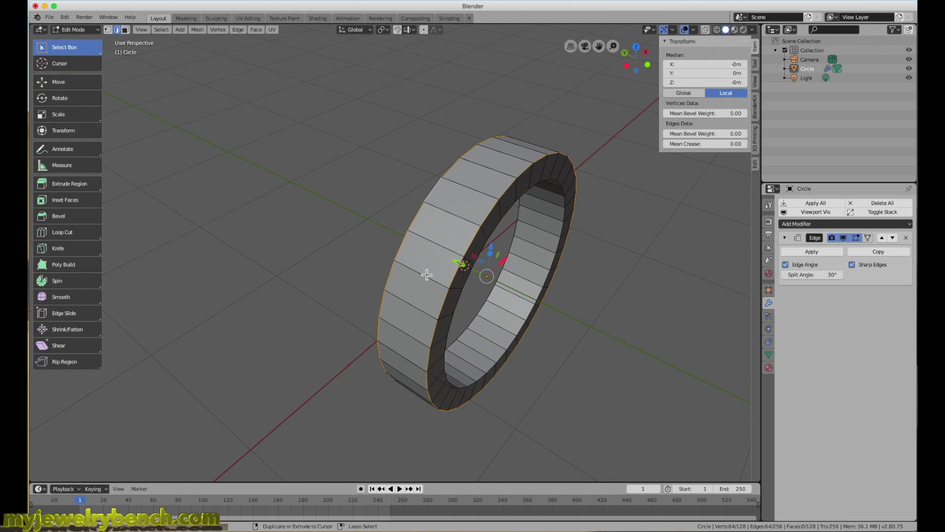
# Bevel both outer rim loops with 12 segments, then return to Object Mode.
pyautogui.hotkey('ctrl', 'b')
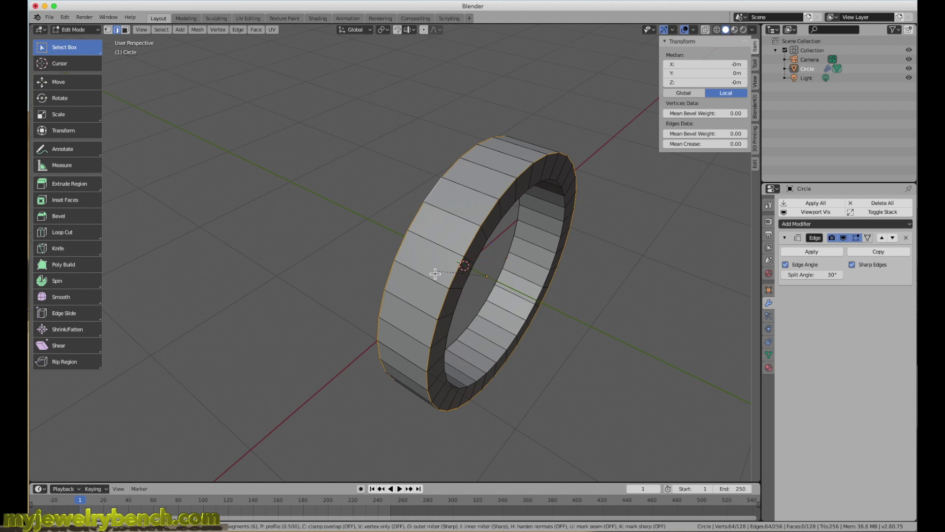
pyautogui.scroll(1, 394, 275)
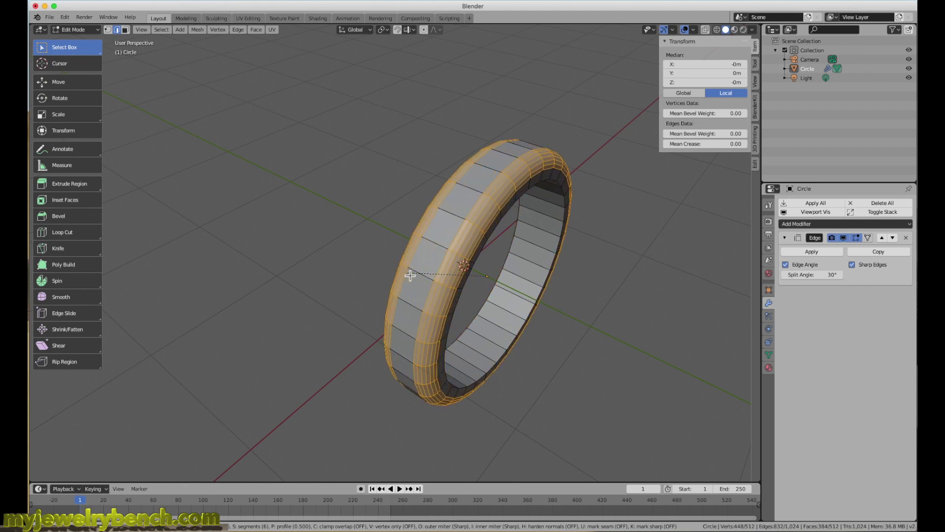
pyautogui.scroll(5, 410, 275)
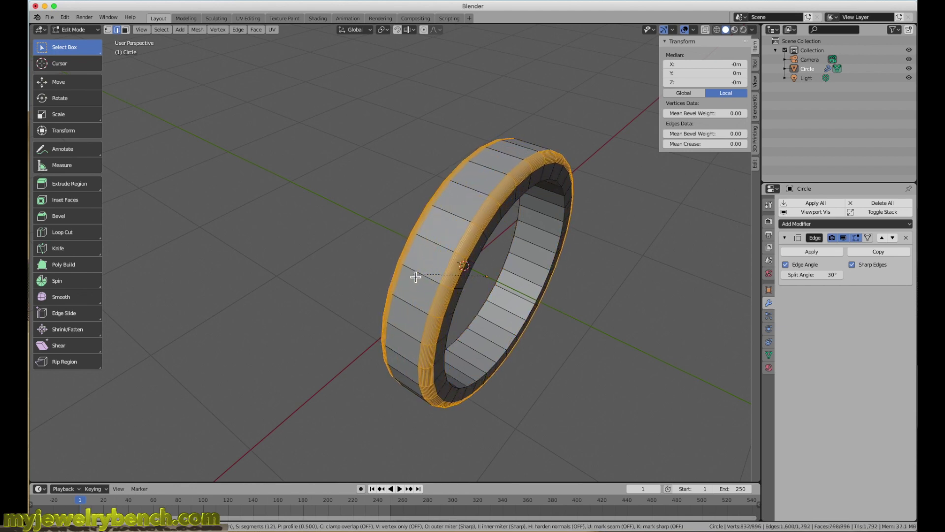
pyautogui.click(410, 276)
pyautogui.moveTo(411, 276); pyautogui.dragTo(511, 283, button='middle')
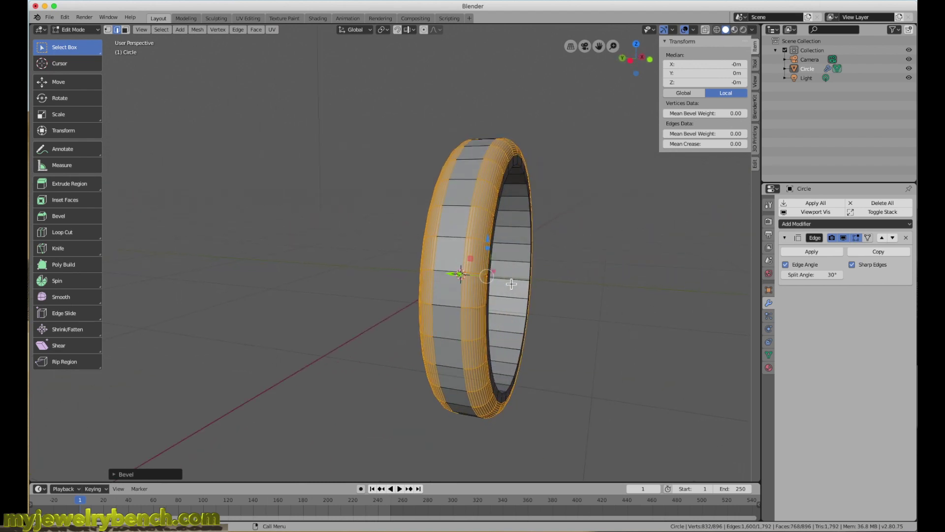
pyautogui.moveTo(310, 188); pyautogui.dragTo(559, 194, button='middle')
pyautogui.press('Tab')
pyautogui.moveTo(507, 162)
pyautogui.mouseDown(button='middle')
pyautogui.moveTo(463, 172)
pyautogui.moveTo(495, 209)
pyautogui.moveTo(531, 187)
pyautogui.moveTo(505, 148)
pyautogui.moveTo(464, 149)
pyautogui.moveTo(447, 208)
pyautogui.moveTo(601, 200)
pyautogui.moveTo(482, 238)
pyautogui.moveTo(463, 232)
pyautogui.mouseUp(button='middle')
pyautogui.rightClick(490, 164)
pyautogui.click(462, 154)
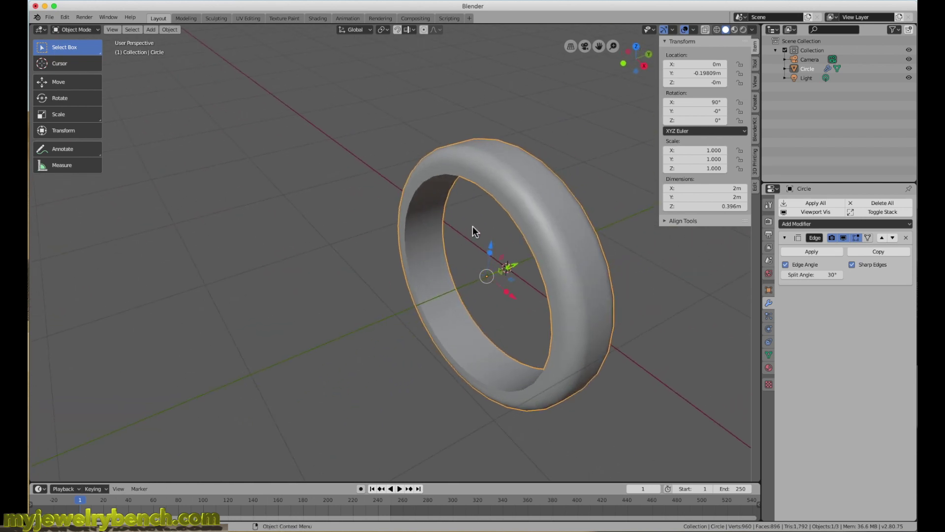
pyautogui.rightClick(482, 172)
pyautogui.click(449, 179)
# In Edit Mode, loop-select both inner rim edge loops, 64 vertices in total.
pyautogui.press('Tab')
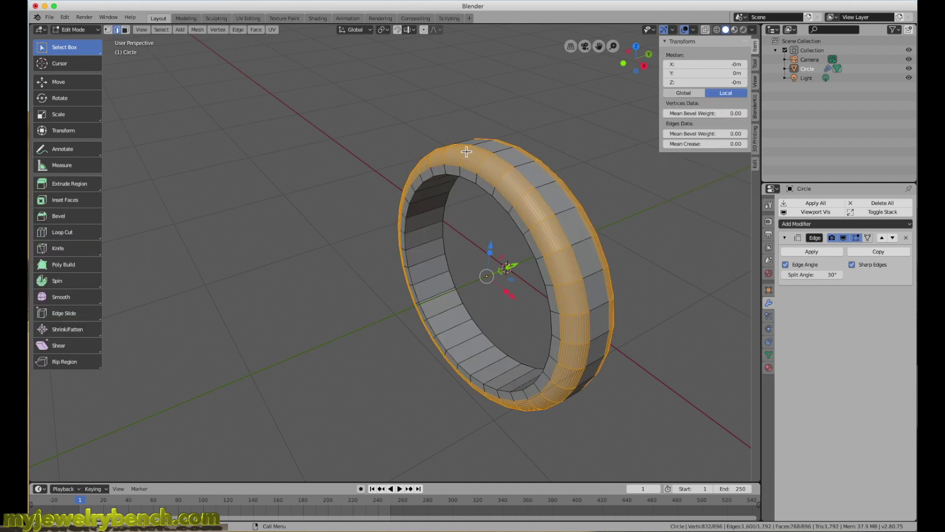
pyautogui.press('Tab')
pyautogui.press('Tab')
pyautogui.moveTo(432, 278); pyautogui.dragTo(463, 278, button='middle')
pyautogui.click(408, 315)
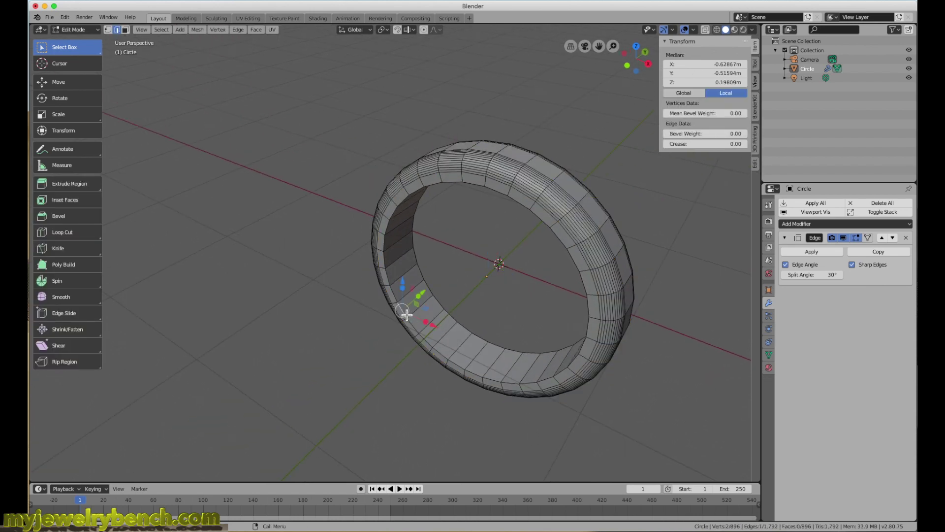
pyautogui.scroll(4, 406, 315)
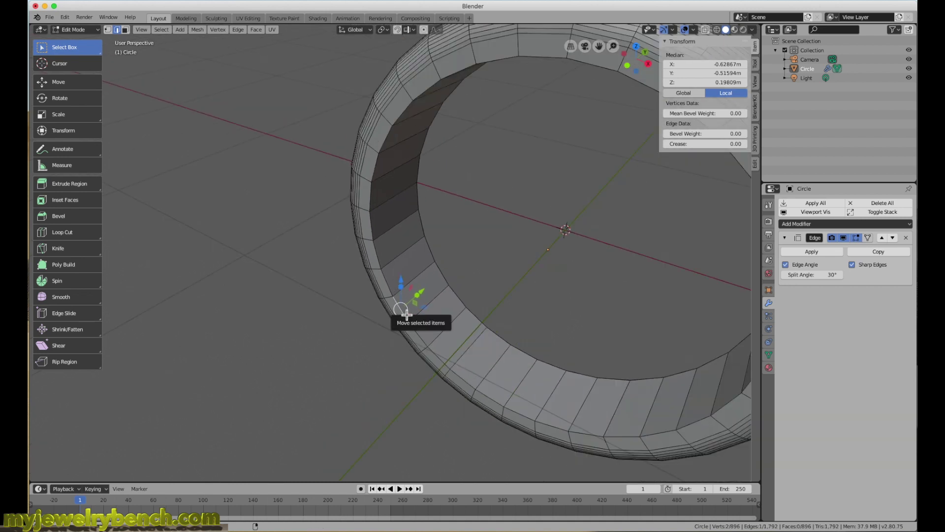
pyautogui.keyDown('alt'); pyautogui.click(389, 281); pyautogui.keyUp('alt')
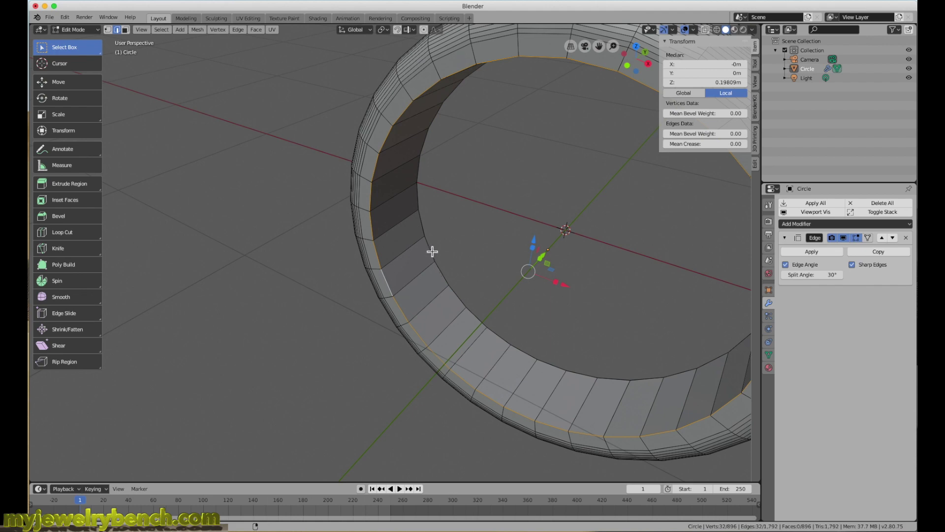
pyautogui.keyDown('alt'); pyautogui.keyDown('shift'); pyautogui.click(432, 252); pyautogui.keyUp('shift'); pyautogui.keyUp('alt')
pyautogui.moveTo(433, 251); pyautogui.dragTo(405, 266, button='middle')
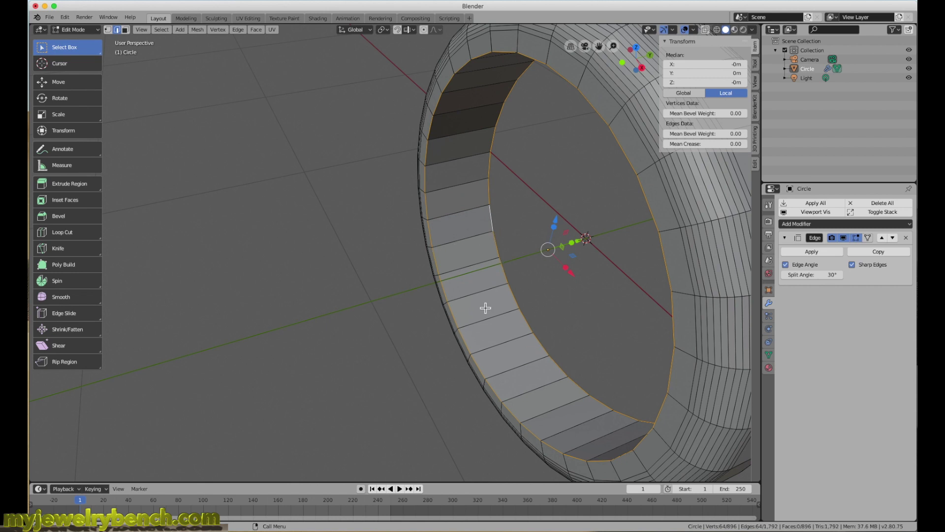
# Bevel the ring's two inner rim loops so all four rims are rounded.
pyautogui.hotkey('ctrl', 'b')
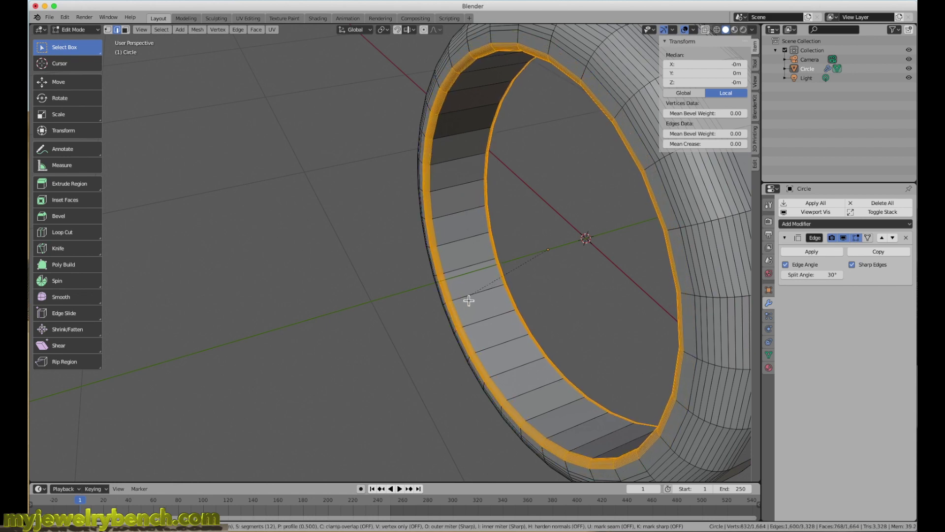
pyautogui.click(469, 300)
pyautogui.moveTo(404, 338); pyautogui.dragTo(439, 306, button='middle')
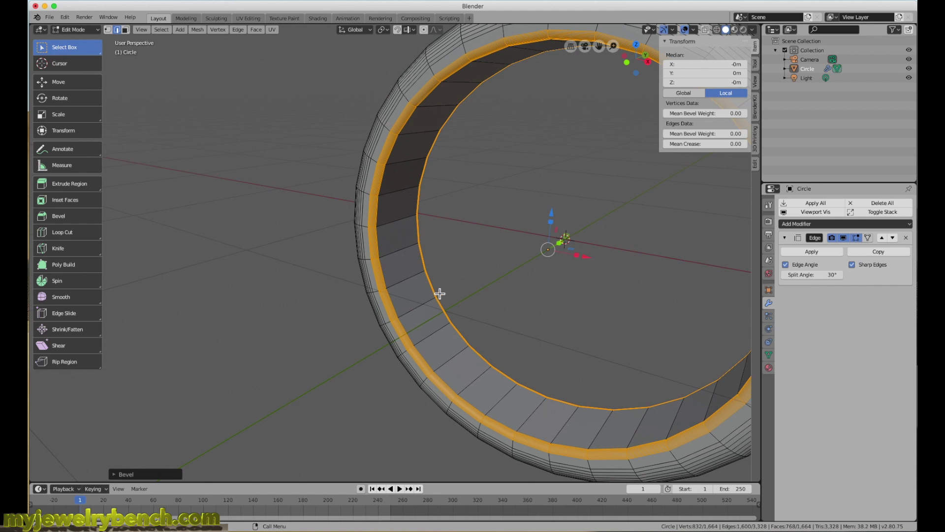
# Turn the view to face the ring head-on and return to Object Mode.
pyautogui.moveTo(463, 375); pyautogui.dragTo(306, 368, button='middle')
pyautogui.moveTo(505, 359); pyautogui.dragTo(468, 369, button='middle')
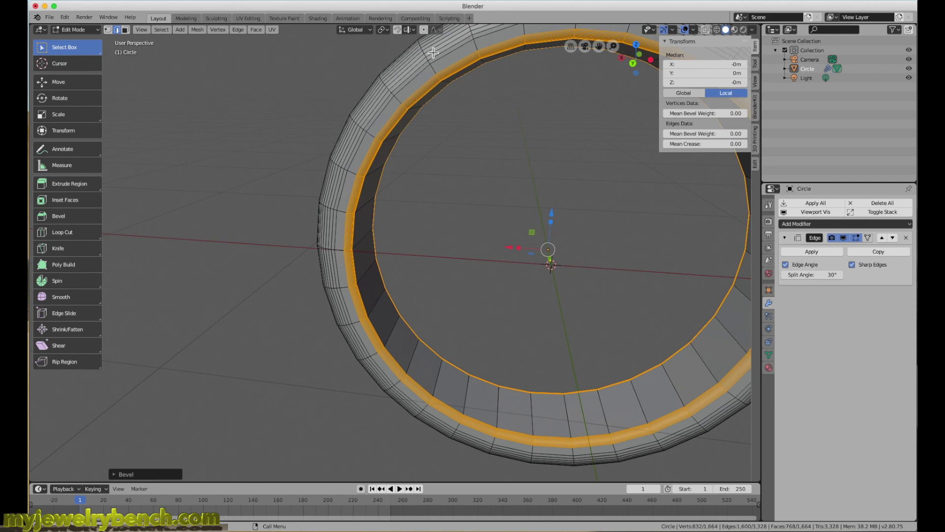
pyautogui.scroll(-2, 239, 235)
pyautogui.press('Tab')
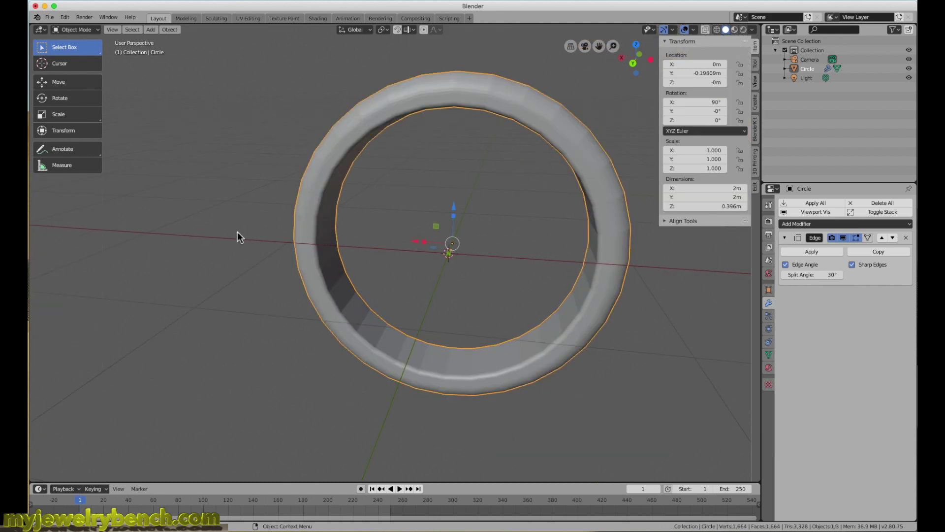
# Apply Shade Smooth to the ring band.
pyautogui.moveTo(246, 236); pyautogui.dragTo(458, 229, button='middle')
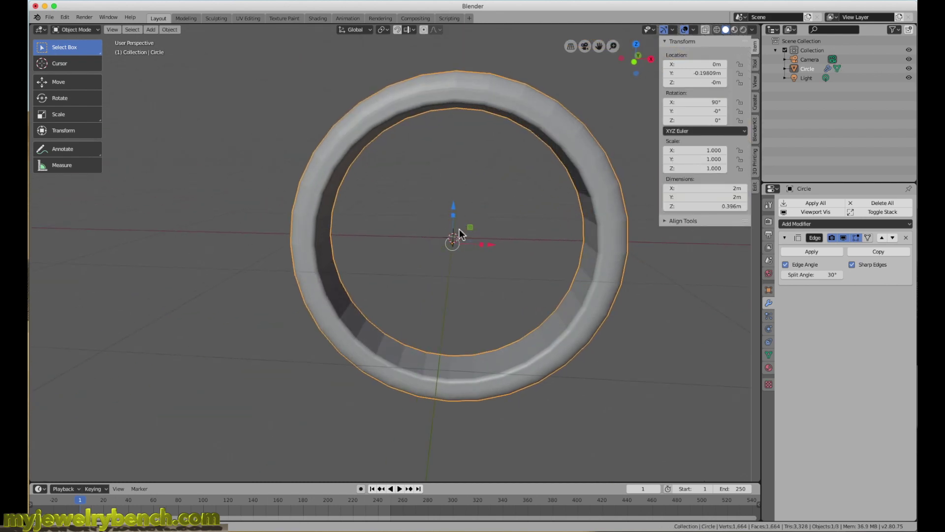
pyautogui.rightClick(454, 82)
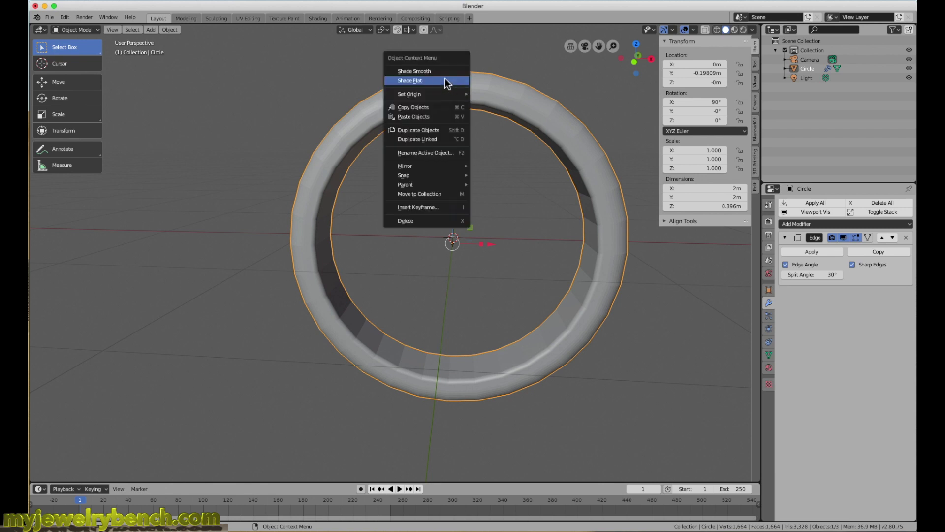
pyautogui.click(421, 69)
# Orbit around the smooth-shaded ring until it sits edge-on, and open the File menu.
pyautogui.moveTo(299, 240); pyautogui.dragTo(452, 253, button='middle')
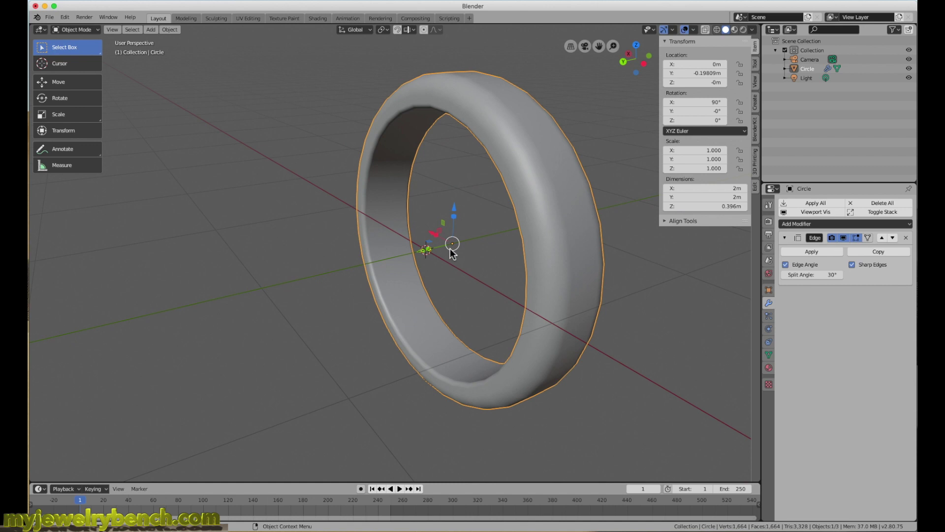
pyautogui.moveTo(381, 129); pyautogui.dragTo(440, 219, button='middle')
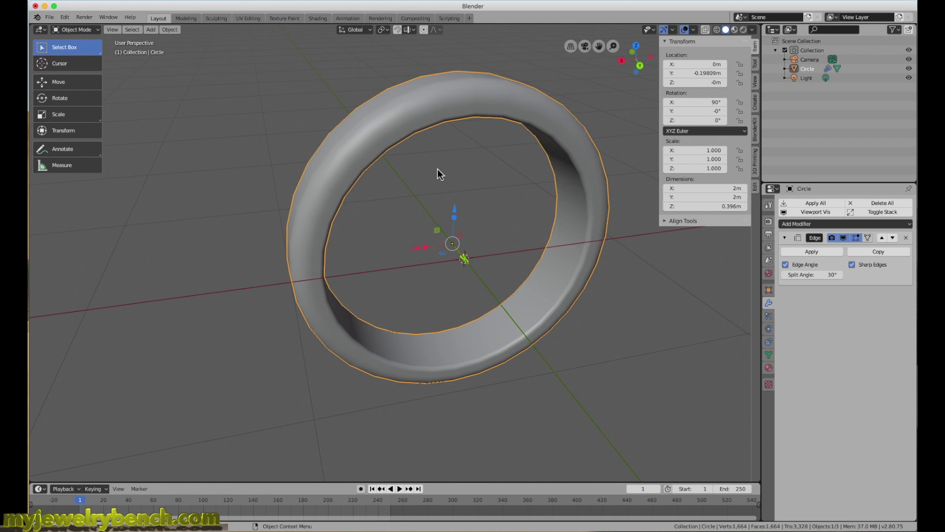
pyautogui.moveTo(461, 202); pyautogui.dragTo(418, 205, button='middle')
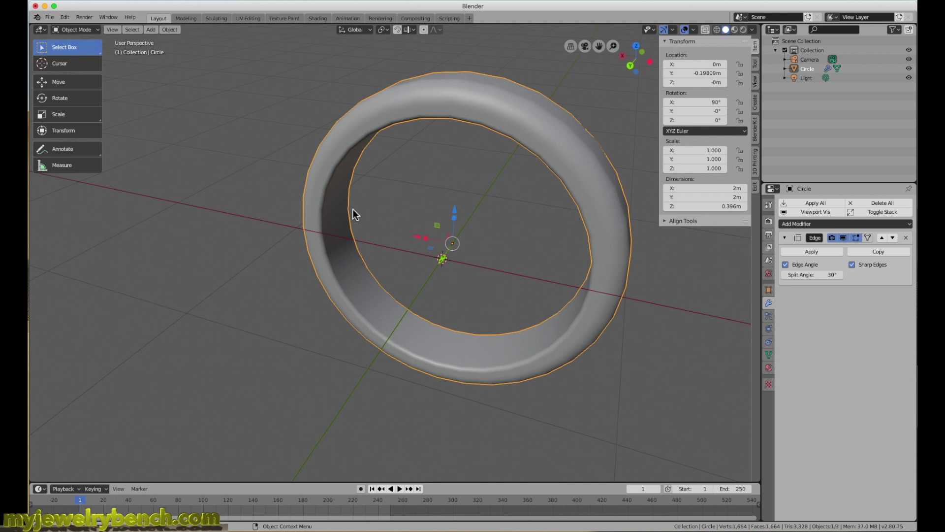
pyautogui.moveTo(381, 225); pyautogui.dragTo(493, 125, button='middle')
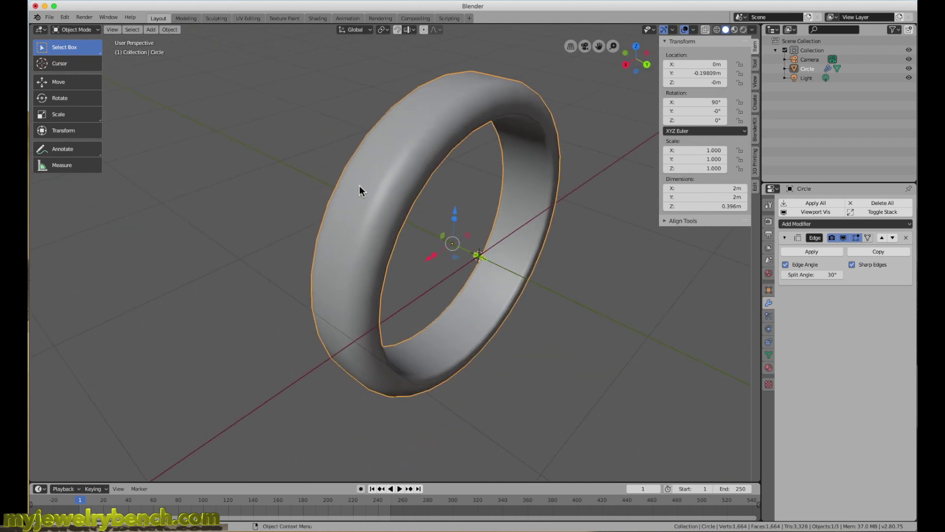
pyautogui.moveTo(391, 200); pyautogui.dragTo(385, 136, button='middle')
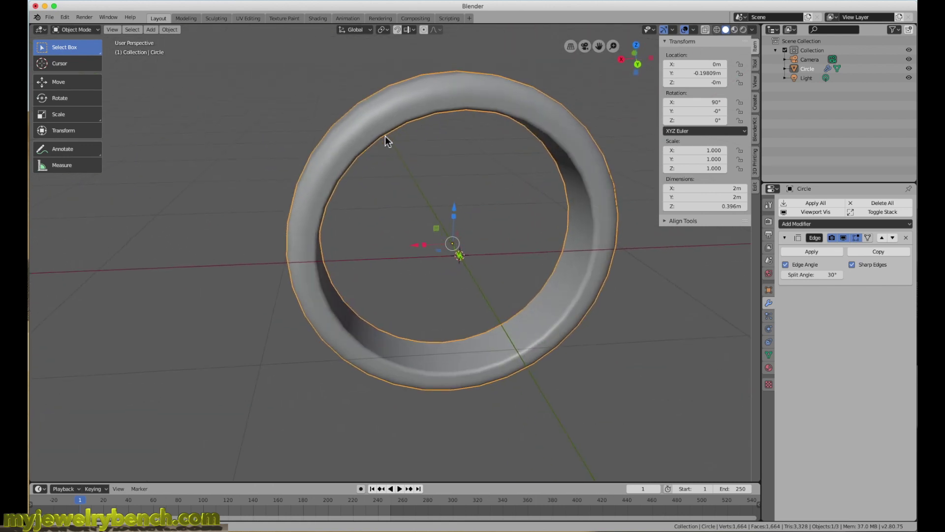
pyautogui.moveTo(362, 219)
pyautogui.mouseDown(button='middle')
pyautogui.moveTo(384, 234)
pyautogui.moveTo(394, 214)
pyautogui.moveTo(382, 209)
pyautogui.moveTo(359, 232)
pyautogui.mouseUp(button='middle')
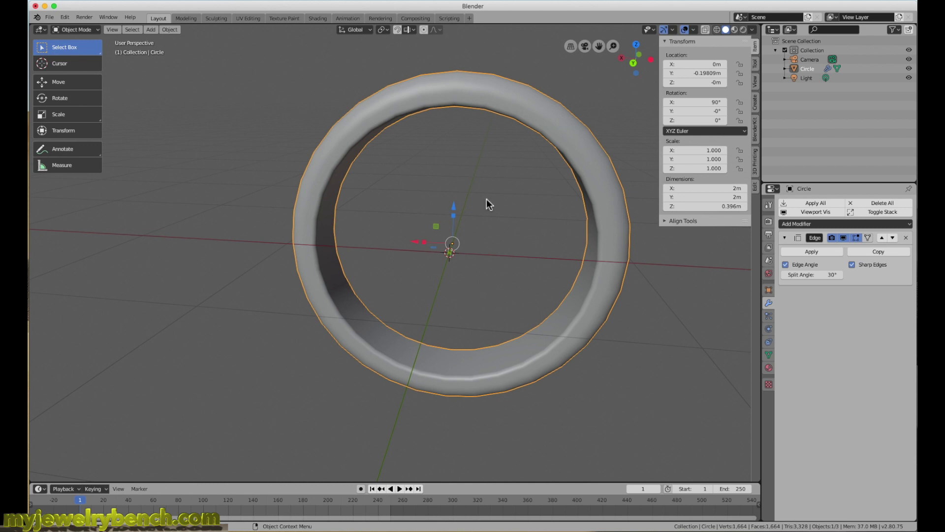
pyautogui.moveTo(453, 193); pyautogui.dragTo(494, 202, button='middle')
pyautogui.moveTo(414, 135); pyautogui.dragTo(473, 153, button='middle')
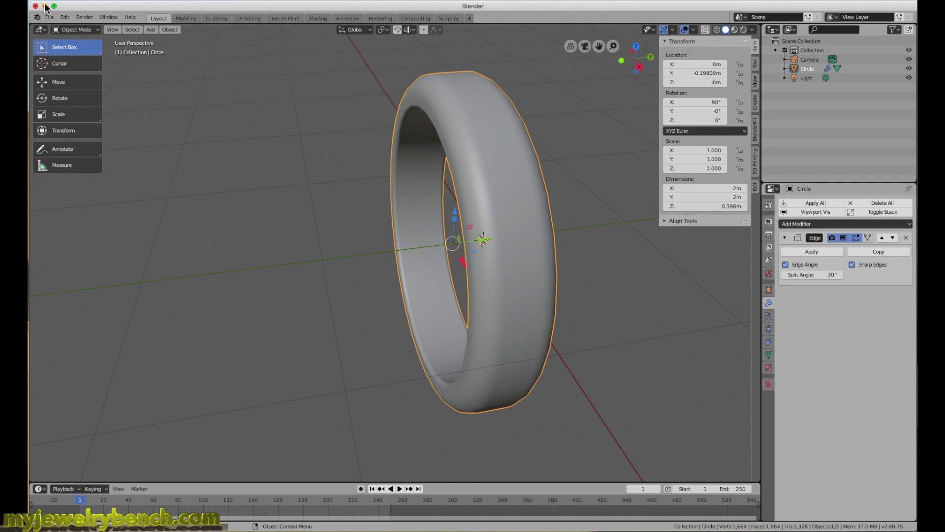
pyautogui.click(49, 16)
# Start a new General file, discarding the unsaved ring.
pyautogui.moveTo(64, 27)
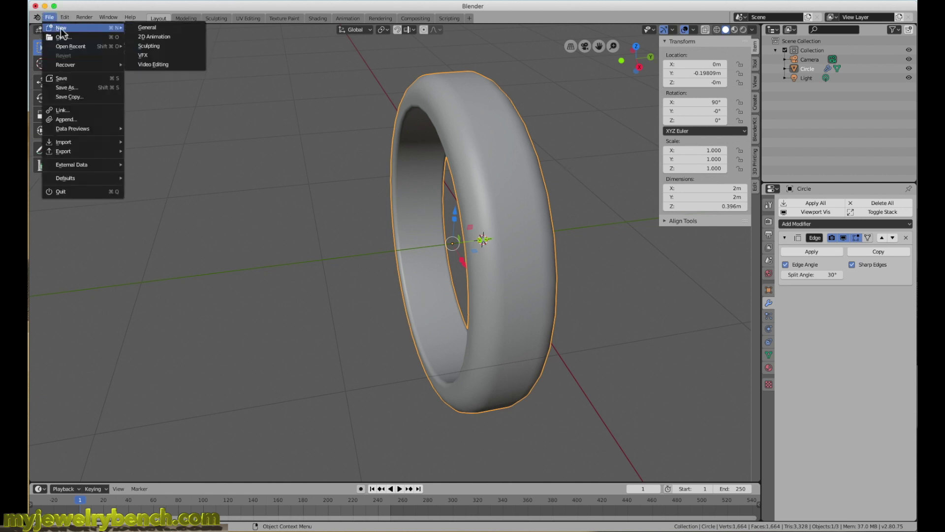
pyautogui.click(161, 28)
pyautogui.click(387, 282)
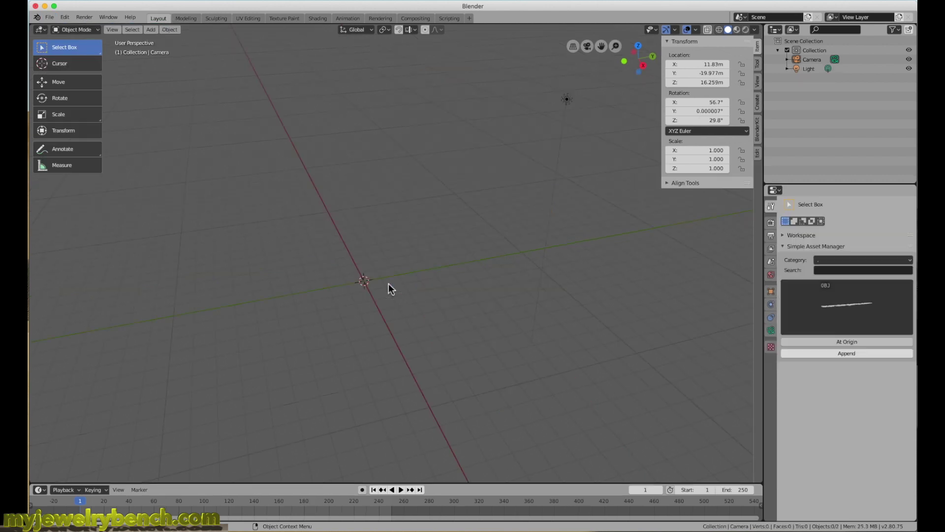
pyautogui.keyDown('shift'); pyautogui.hscroll(-5, 306, 285); pyautogui.keyUp('shift')
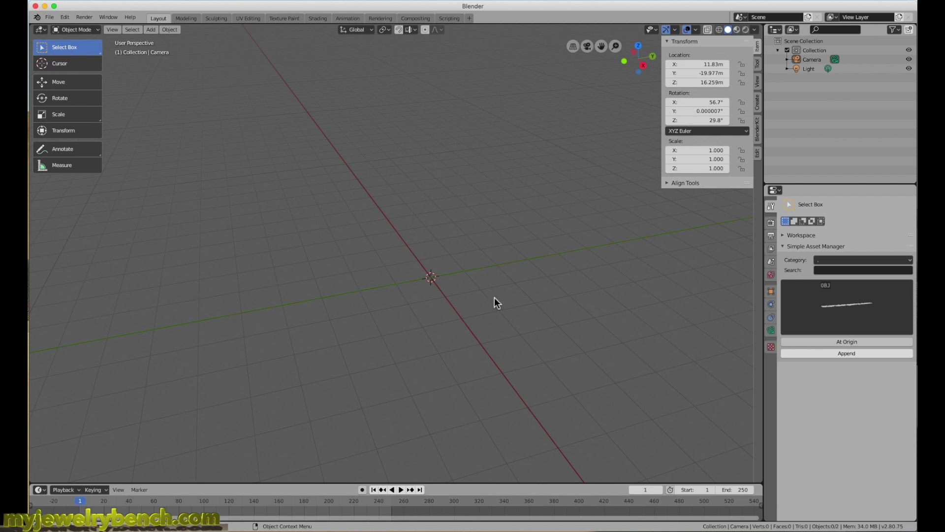
# Add a circle mesh at the origin.
pyautogui.hotkey('shift', 'a')
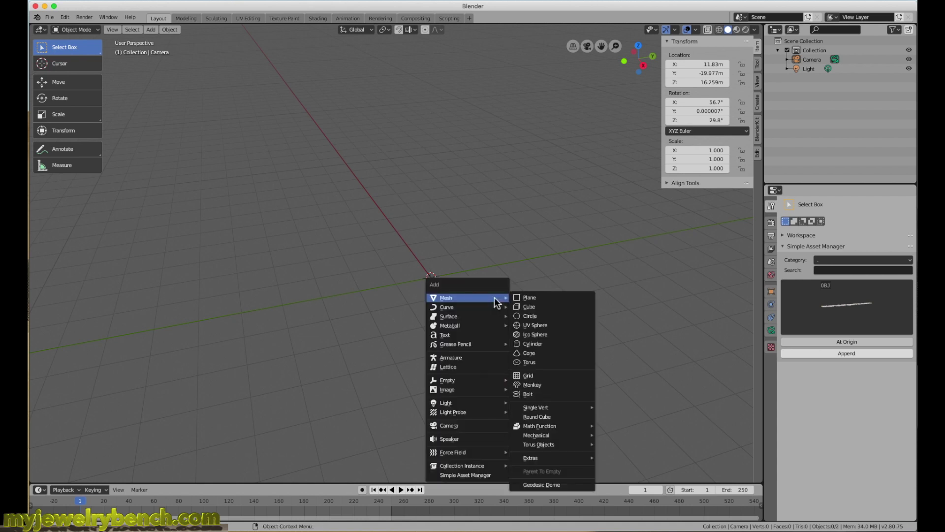
pyautogui.click(545, 316)
pyautogui.keyDown('shift'); pyautogui.hscroll(2, 455, 290); pyautogui.keyUp('shift')
pyautogui.scroll(2, 474, 285)
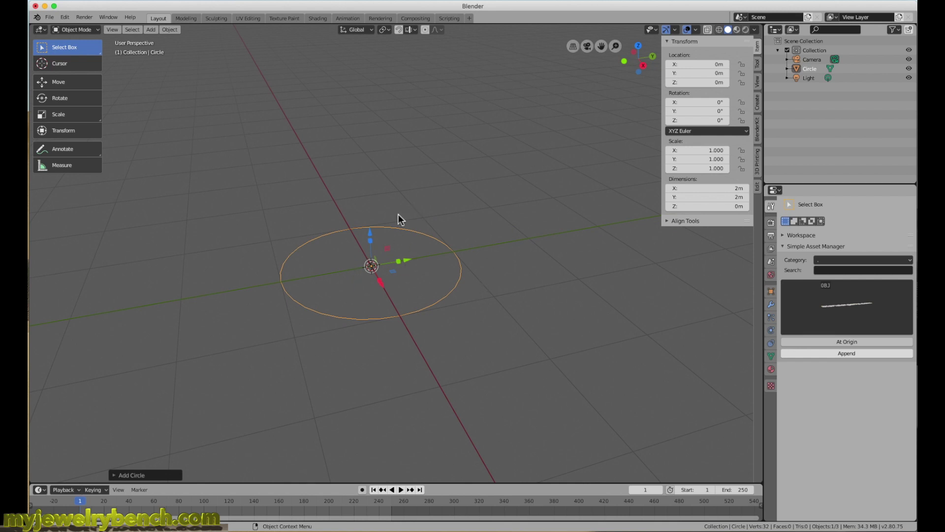
# In Edit Mode, select all the circle's vertices, extrude them and begin scaling outward.
pyautogui.press('Tab')
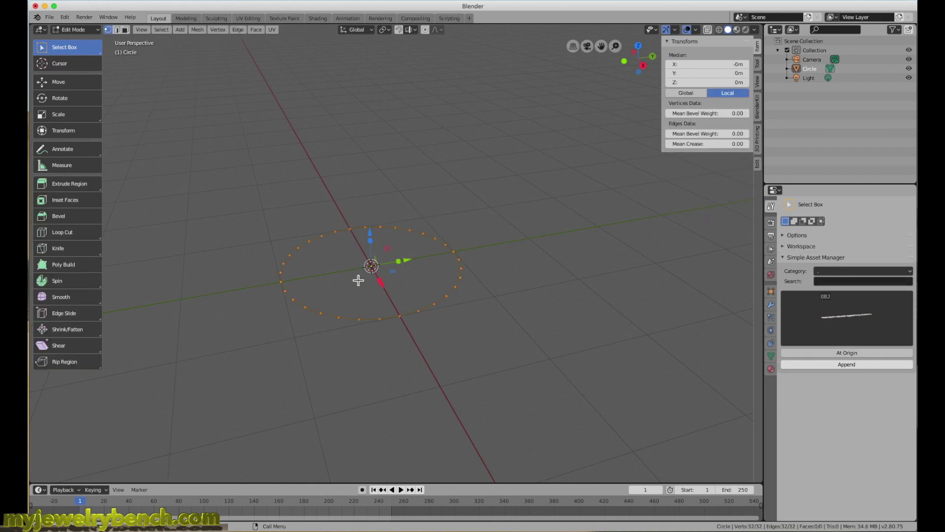
pyautogui.hotkey('alt', 'a')
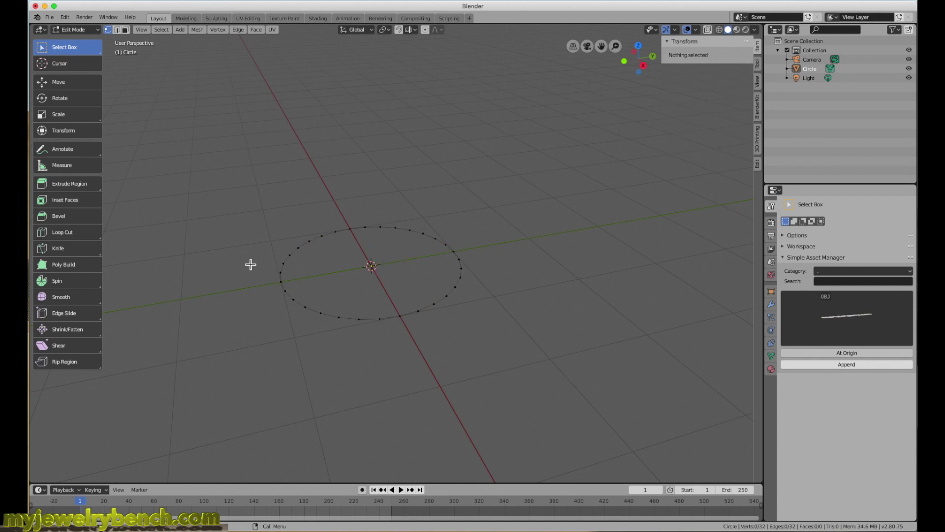
pyautogui.press('a')
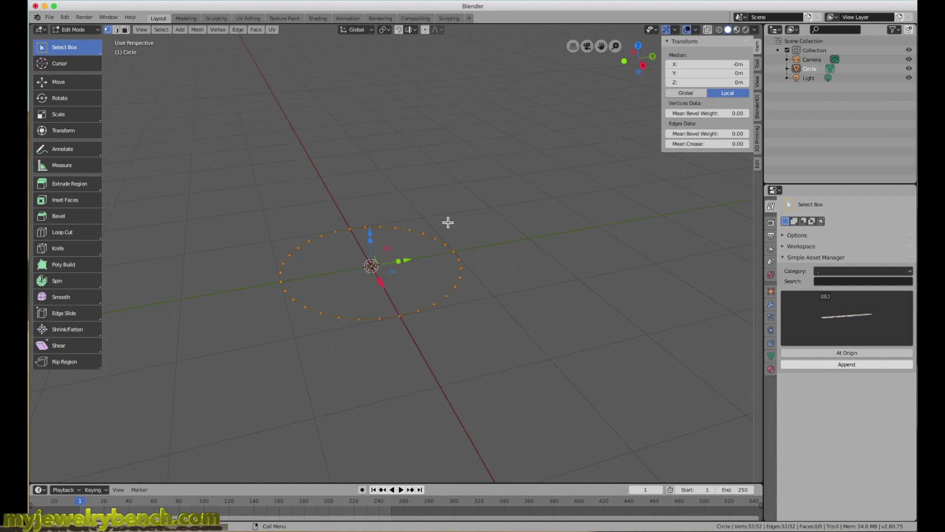
pyautogui.press('e')
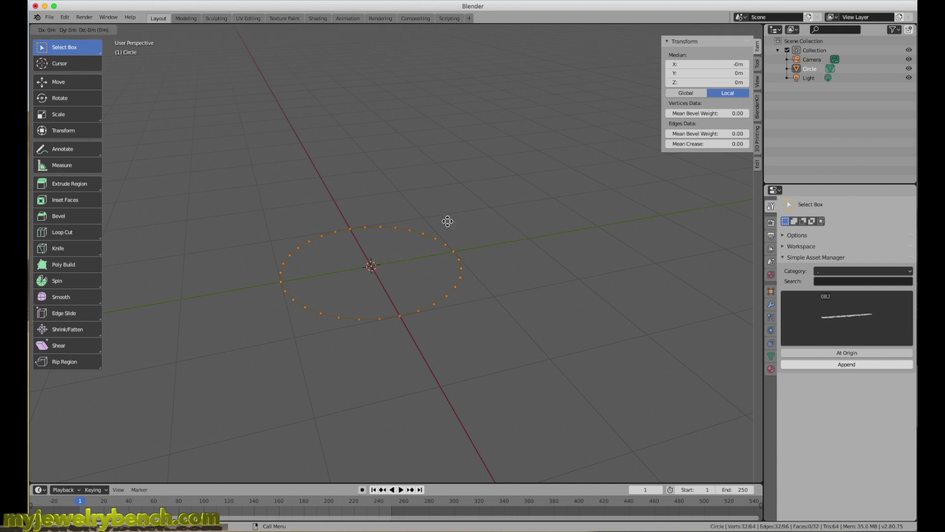
pyautogui.press('s')
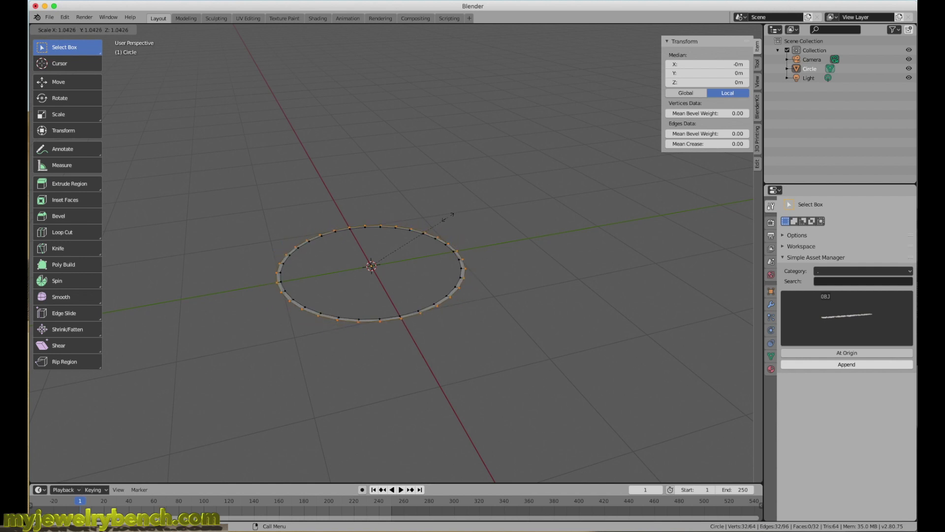
# Confirm the outward scale so the circle becomes a flat ring.
pyautogui.click(474, 224)
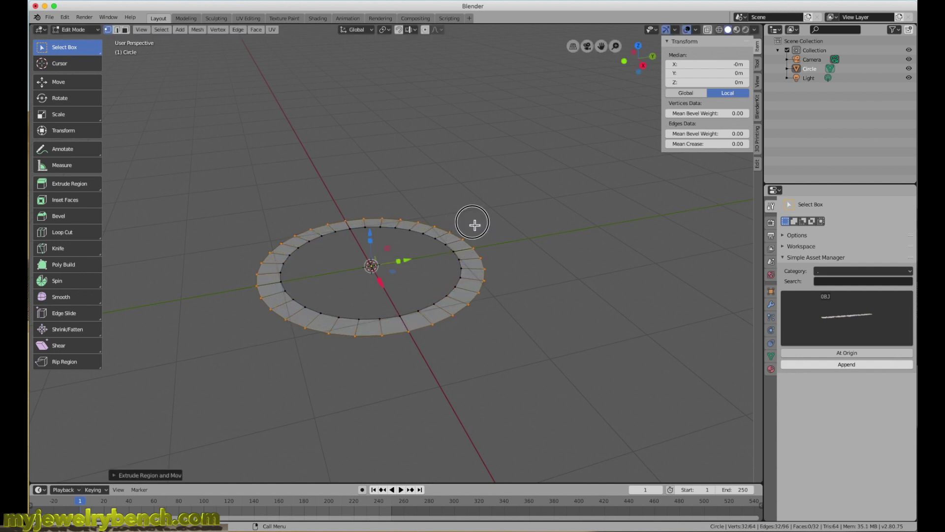
pyautogui.moveTo(475, 225)
pyautogui.mouseDown(button='middle')
pyautogui.moveTo(525, 213)
pyautogui.moveTo(500, 241)
pyautogui.moveTo(472, 243)
pyautogui.mouseUp(button='middle')
pyautogui.moveTo(298, 267); pyautogui.dragTo(339, 267, button='middle')
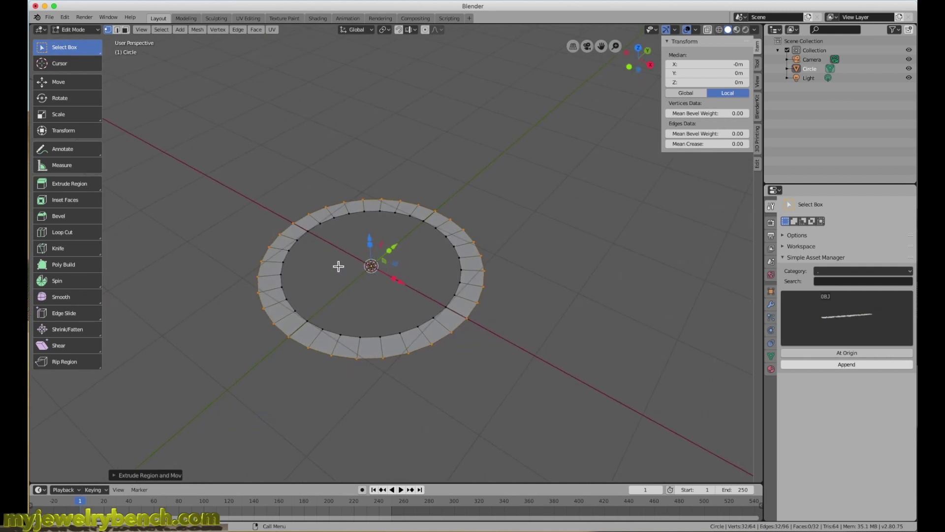
# Extrude the ring's outer edge straight up along Z into a 0.449 m wall.
pyautogui.press('e')
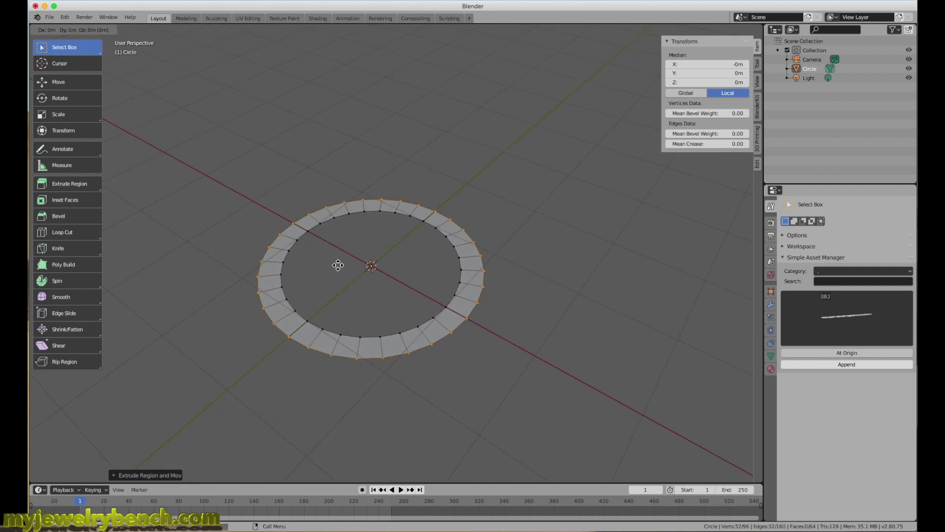
pyautogui.press('z')
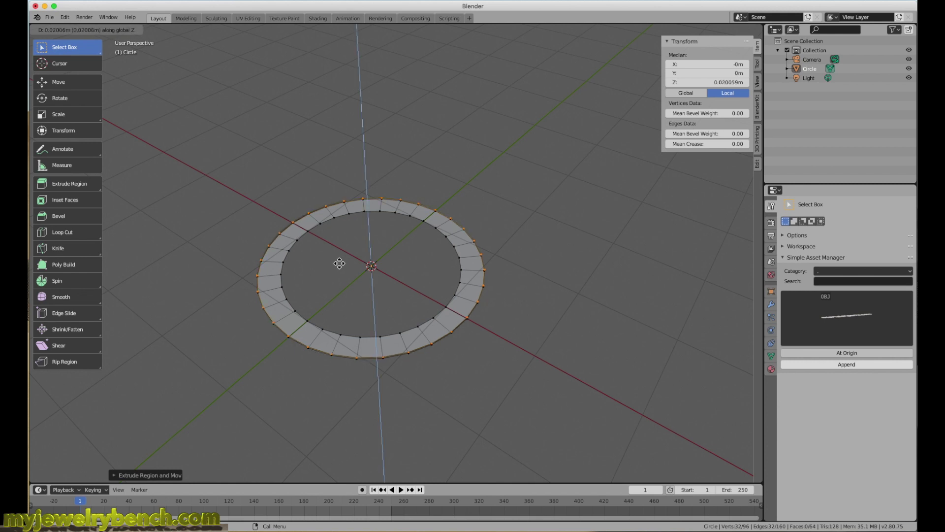
pyautogui.click(342, 232)
# Extrude the wall's top rim again and start scaling it inward into a lip.
pyautogui.moveTo(342, 232); pyautogui.dragTo(399, 208, button='middle')
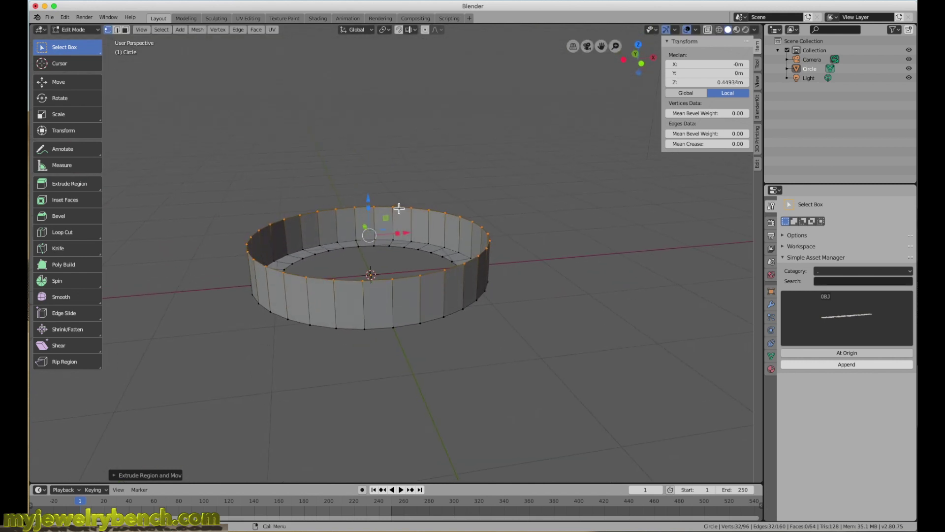
pyautogui.moveTo(399, 209); pyautogui.dragTo(357, 216, button='middle')
pyautogui.moveTo(238, 236); pyautogui.dragTo(258, 256, button='middle')
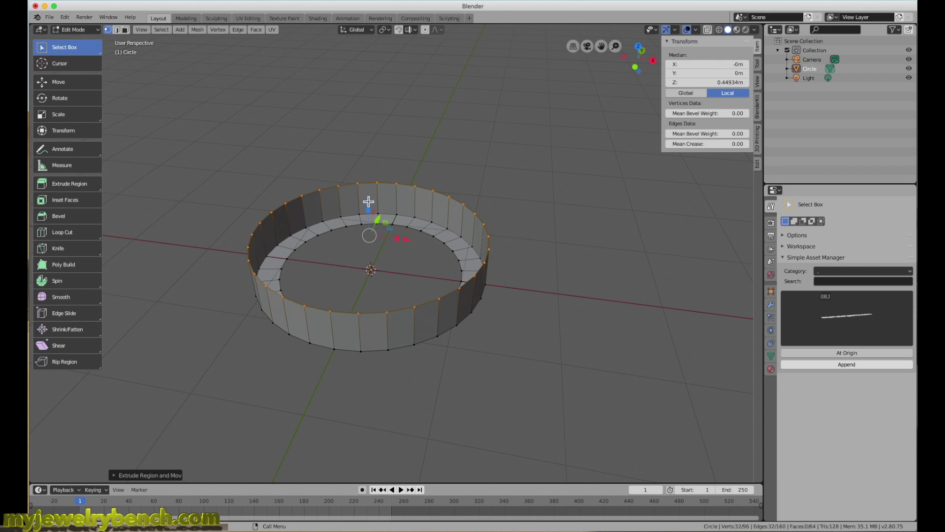
pyautogui.press('e')
pyautogui.press('s')
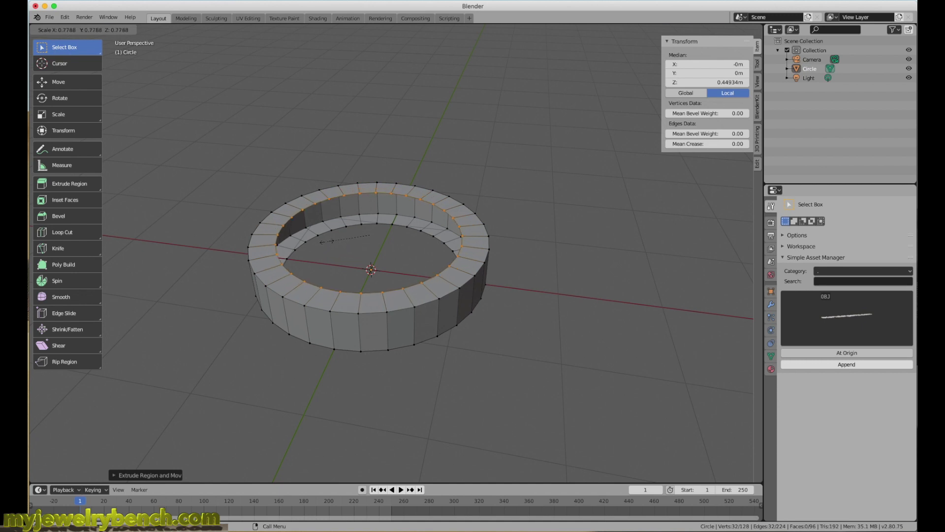
# Finish the inward lip at about 0.78 and extrude its inner edge loop down as the inner wall.
pyautogui.click(345, 248)
pyautogui.moveTo(344, 248); pyautogui.dragTo(350, 221, button='middle')
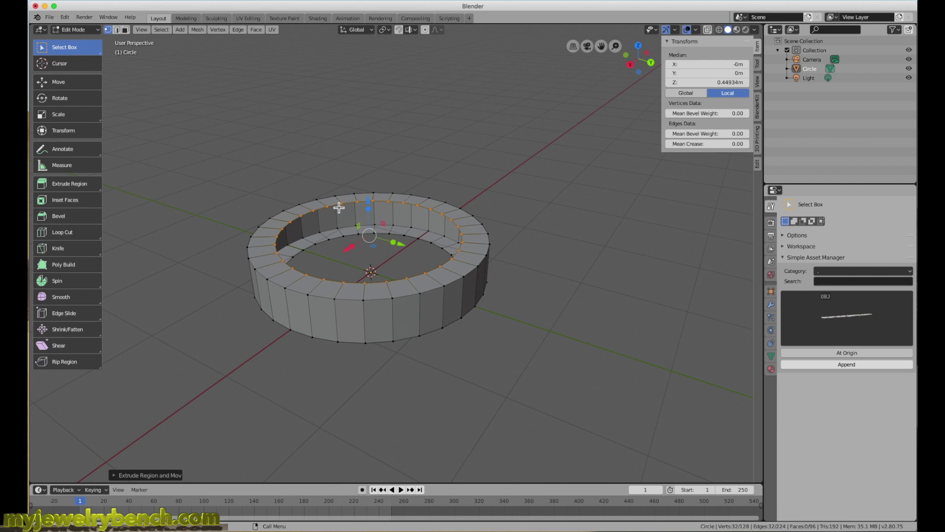
pyautogui.press('e')
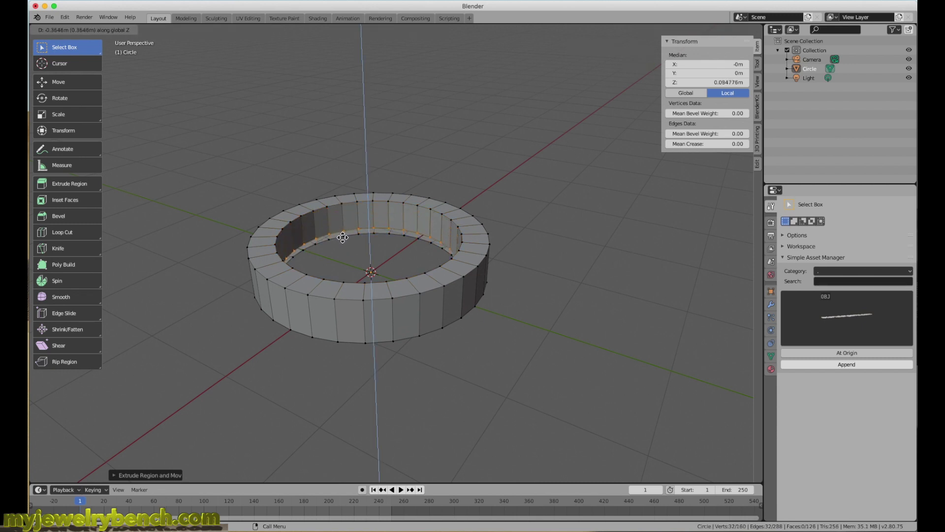
pyautogui.click(344, 240)
# Check the 160-vertex, 128-face ring from above and obliquely, then open the File menu.
pyautogui.moveTo(344, 238); pyautogui.dragTo(395, 107, button='middle')
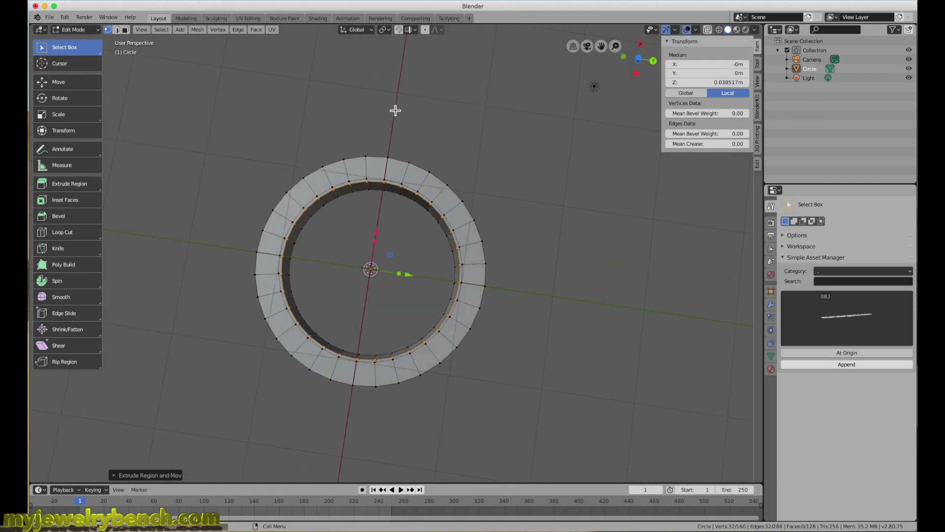
pyautogui.scroll(6, 430, 277)
pyautogui.scroll(-2, 443, 283)
pyautogui.moveTo(479, 281); pyautogui.dragTo(455, 225, button='middle')
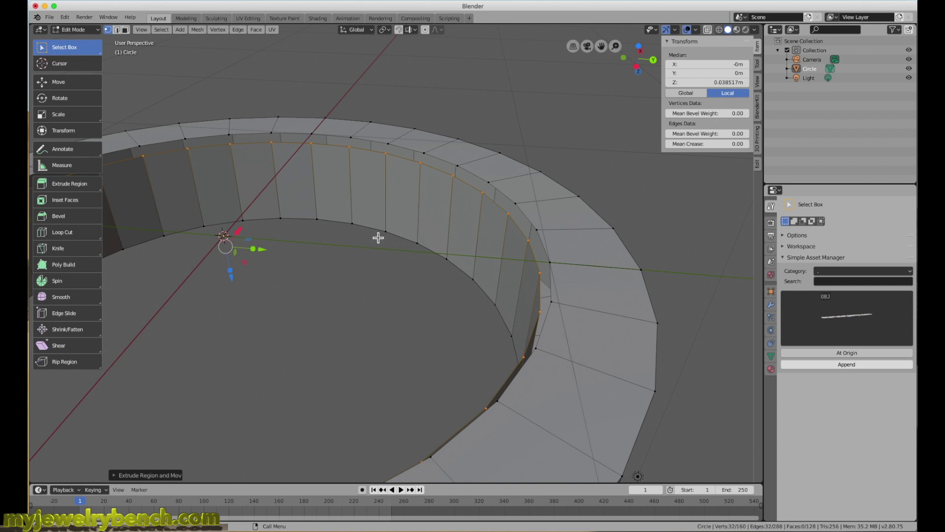
pyautogui.click(50, 17)
# Start a new General file, discarding the old ring.
pyautogui.moveTo(60, 29)
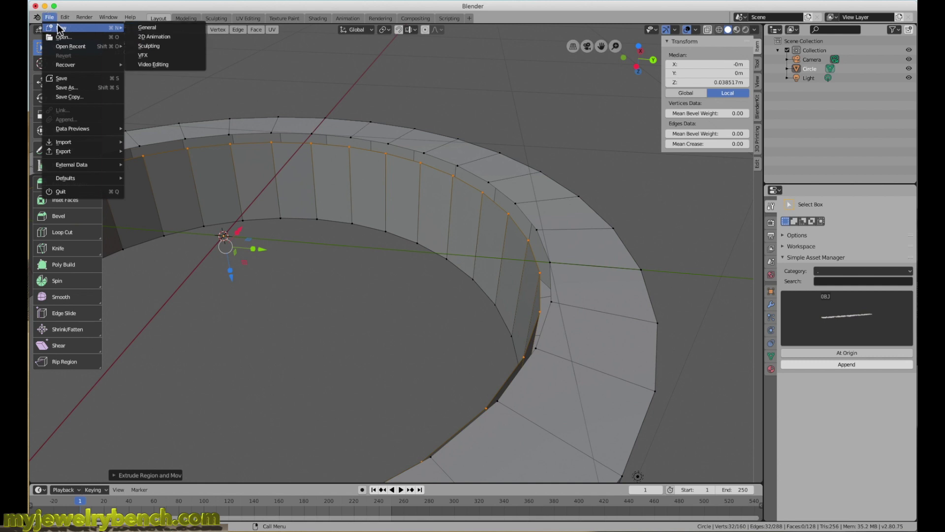
pyautogui.click(147, 29)
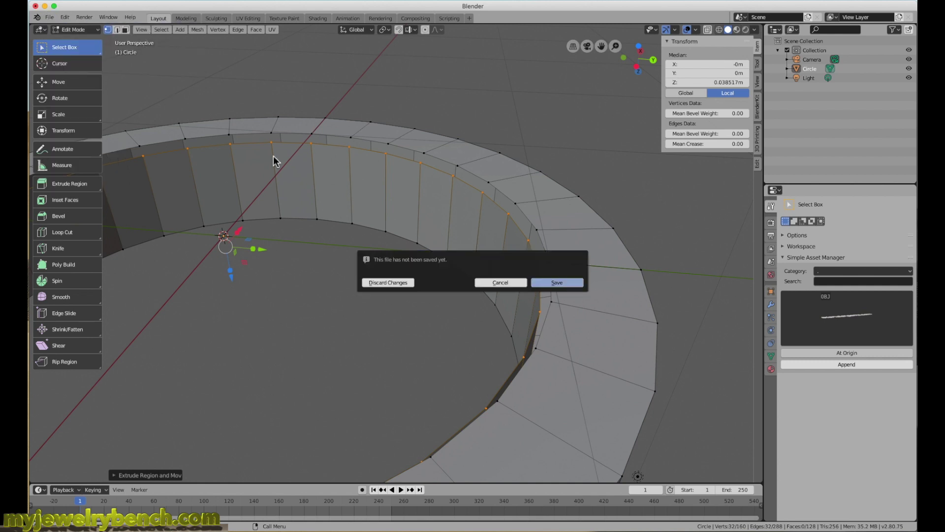
pyautogui.click(388, 283)
pyautogui.moveTo(420, 271); pyautogui.dragTo(328, 299, button='middle')
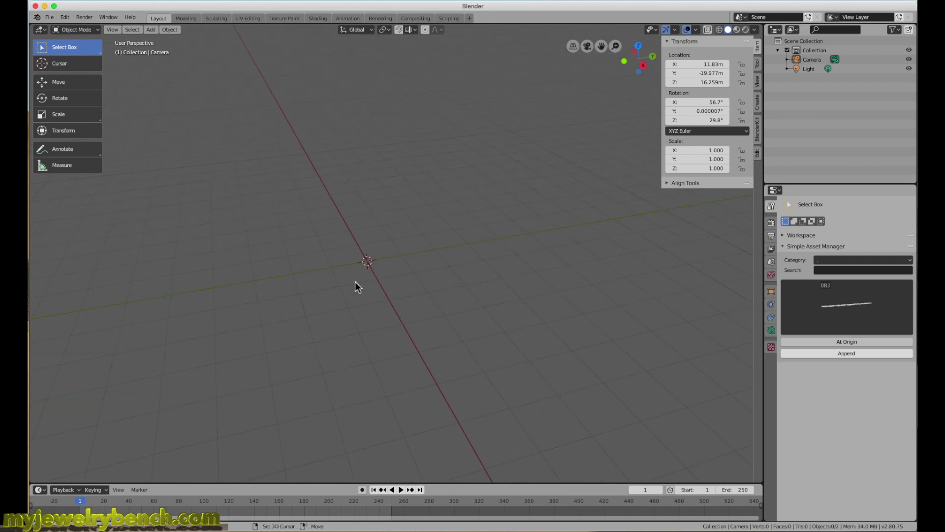
# Add a circle mesh at the origin and enter Edit Mode on it.
pyautogui.hotkey('shift', 'a')
pyautogui.moveTo(360, 284)
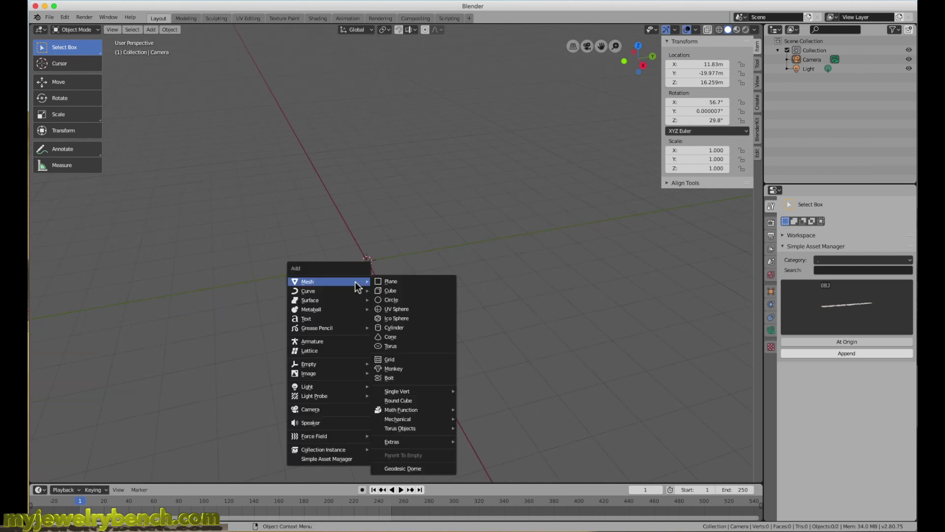
pyautogui.click(390, 299)
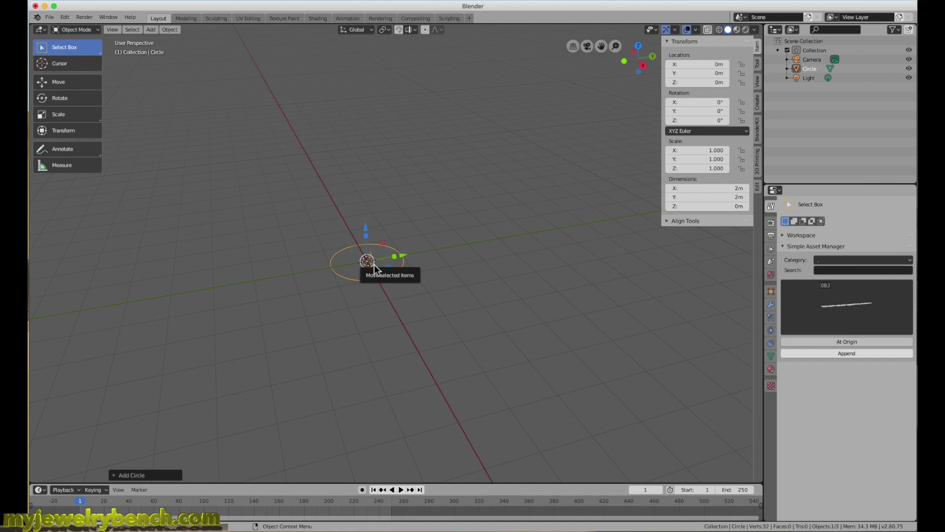
pyautogui.press('Tab')
pyautogui.scroll(5, 377, 268)
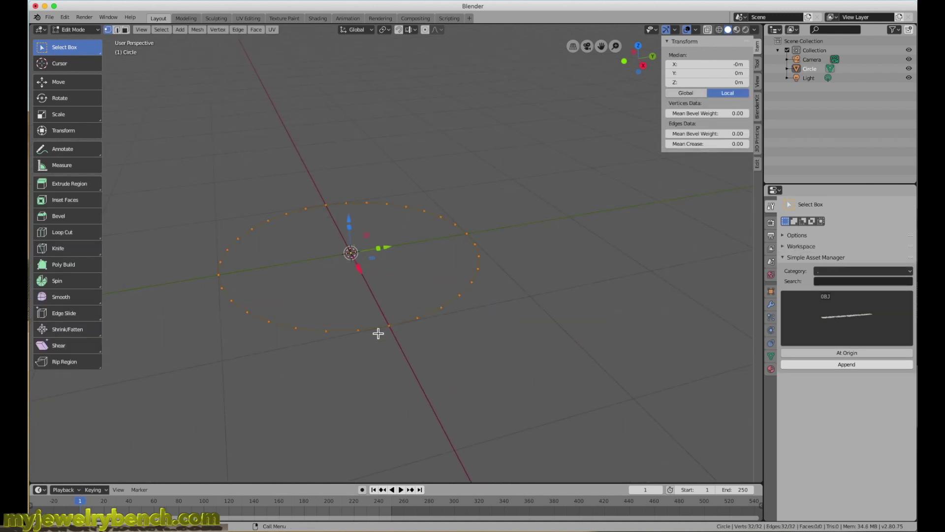
# Extrude the circle's edge and scale it inward to 0.846, then select all 32 faces in face mode.
pyautogui.press('e')
pyautogui.press('s')
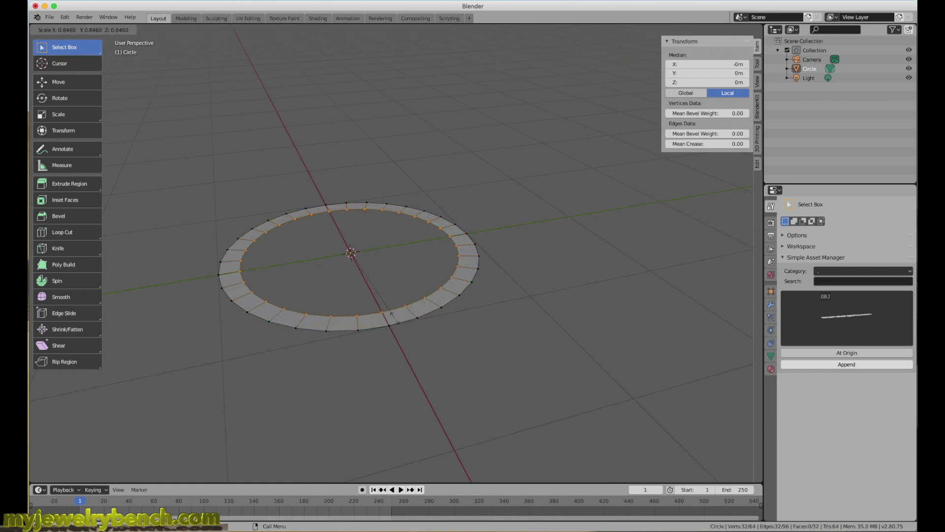
pyautogui.click(398, 321)
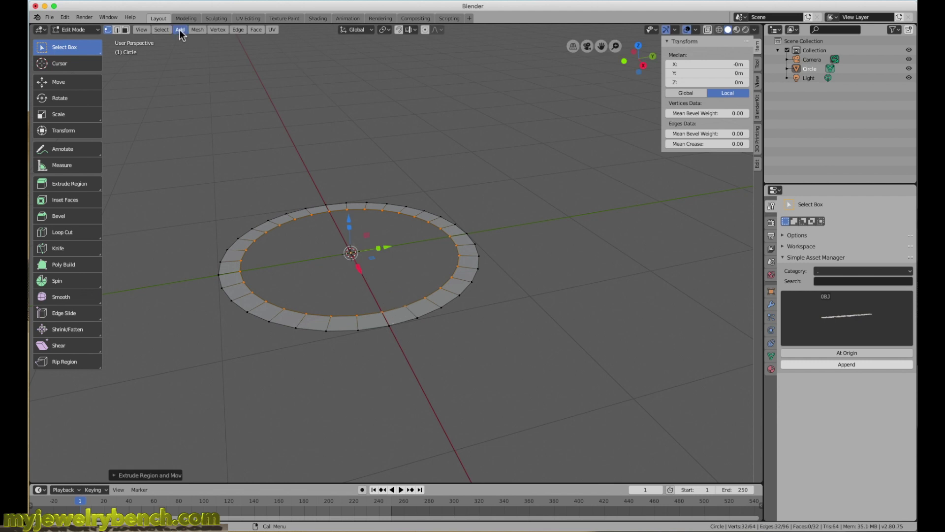
pyautogui.click(125, 30)
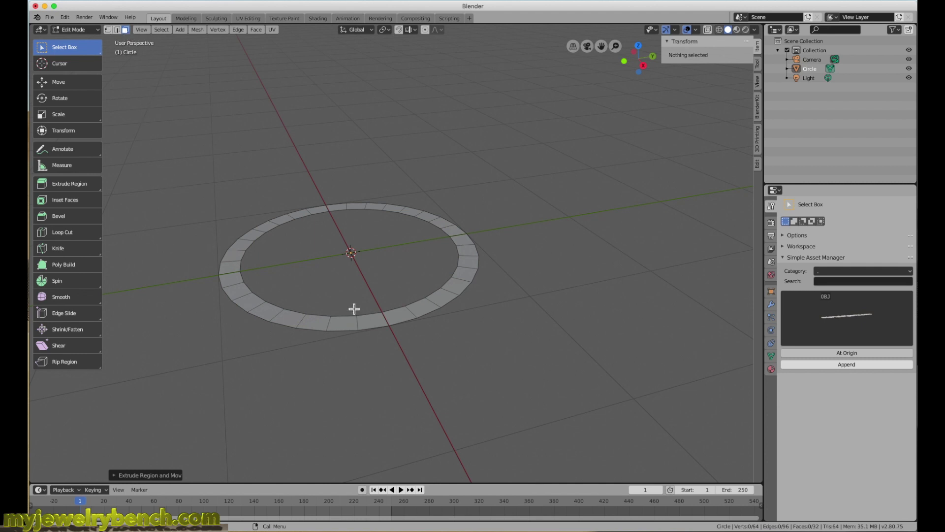
pyautogui.press('a')
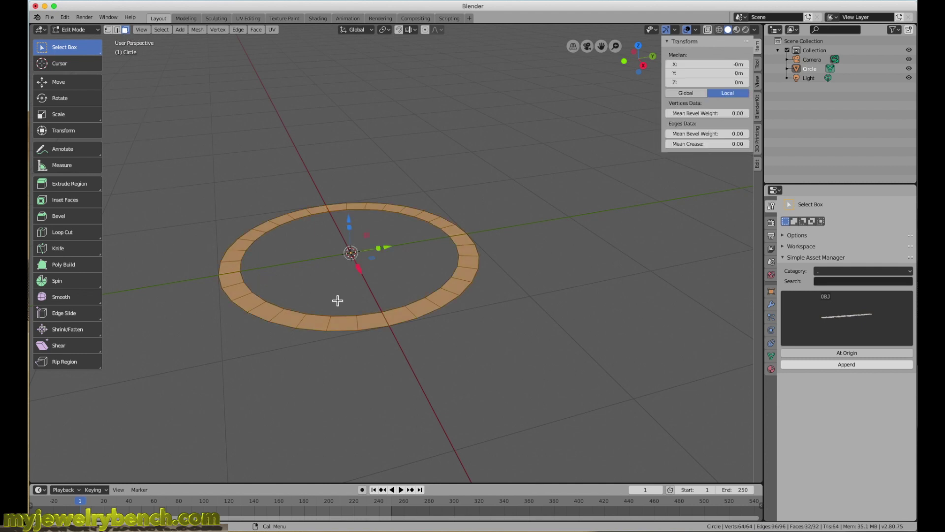
# Extrude the ring's faces along local Z, raise them into a 0.541 m tall band, and return to Object Mode.
pyautogui.press('e')
pyautogui.press('z')
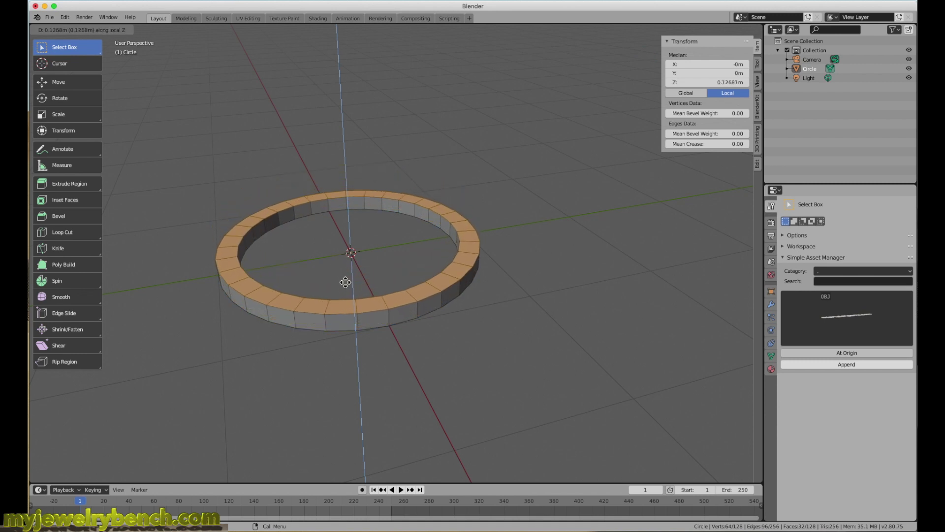
pyautogui.click(345, 279)
pyautogui.moveTo(329, 394); pyautogui.dragTo(310, 279, button='middle')
pyautogui.moveTo(542, 397); pyautogui.dragTo(254, 283, button='middle')
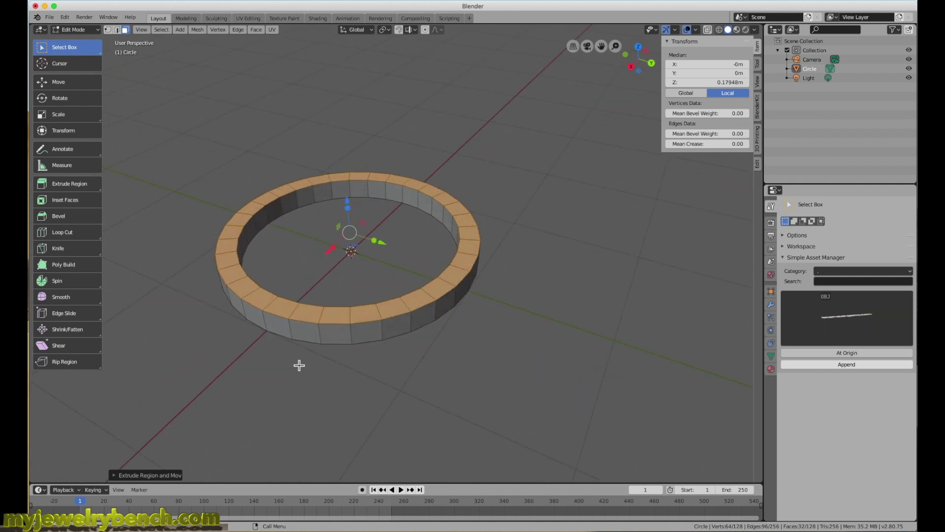
pyautogui.moveTo(349, 204); pyautogui.dragTo(354, 162)
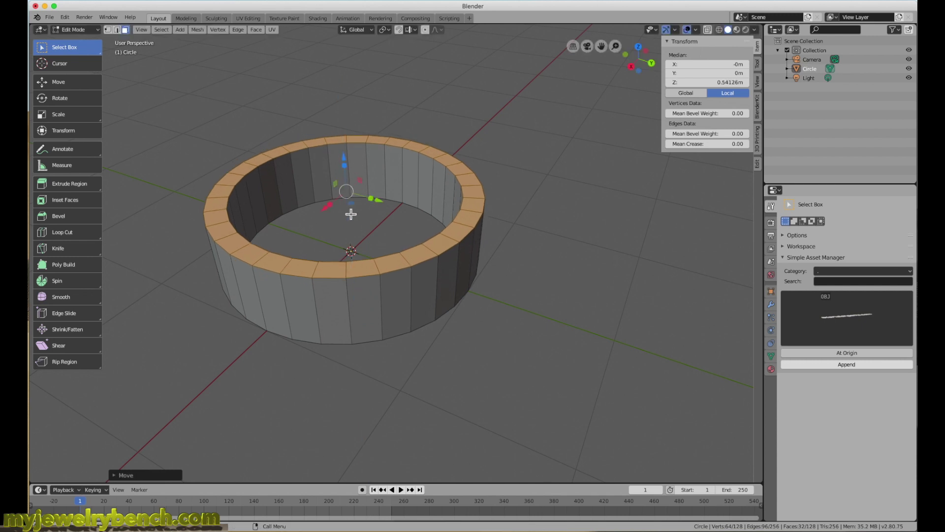
pyautogui.press('Tab')
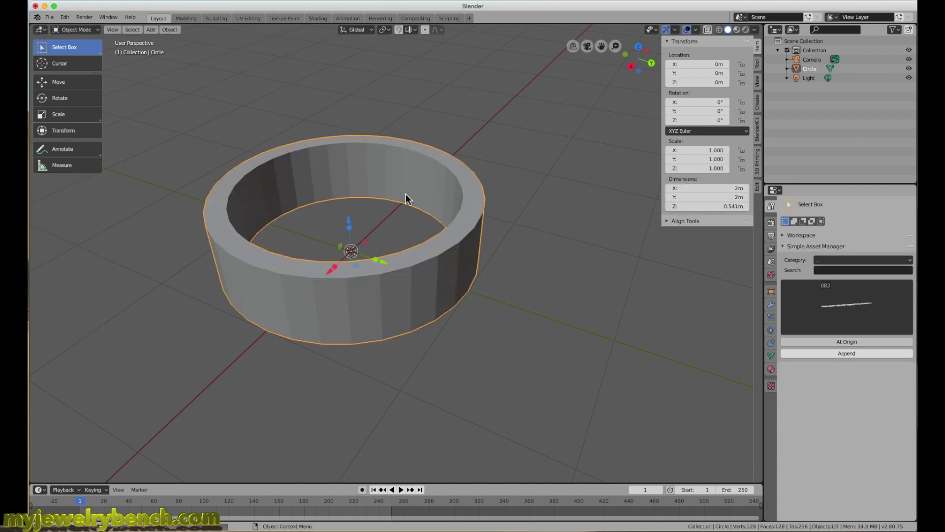
# Rotate the band 90° about Y so it stands upright, checking it from several angles.
pyautogui.press('r')
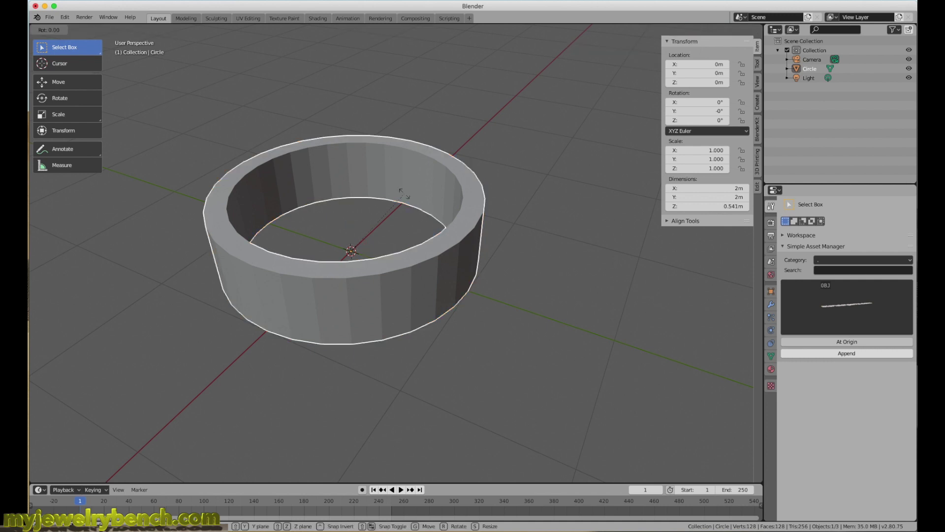
pyautogui.press('y')
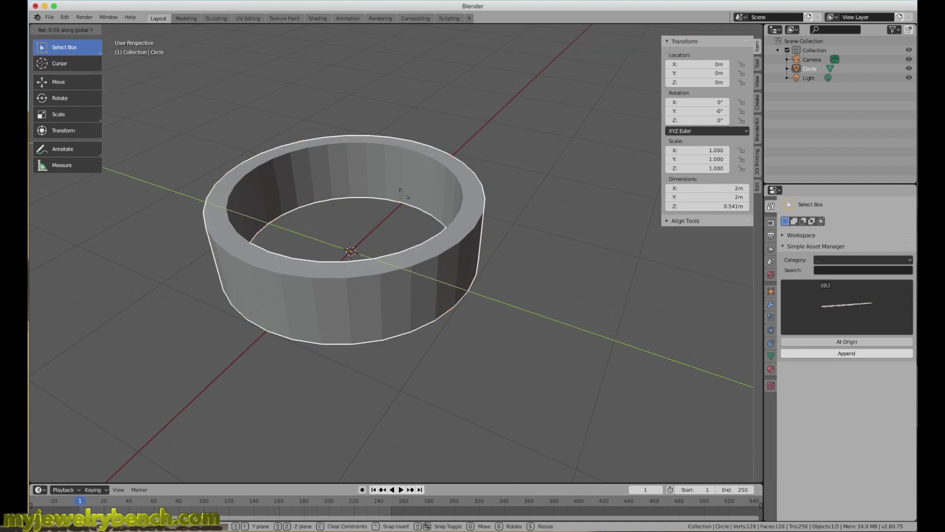
pyautogui.write('90')
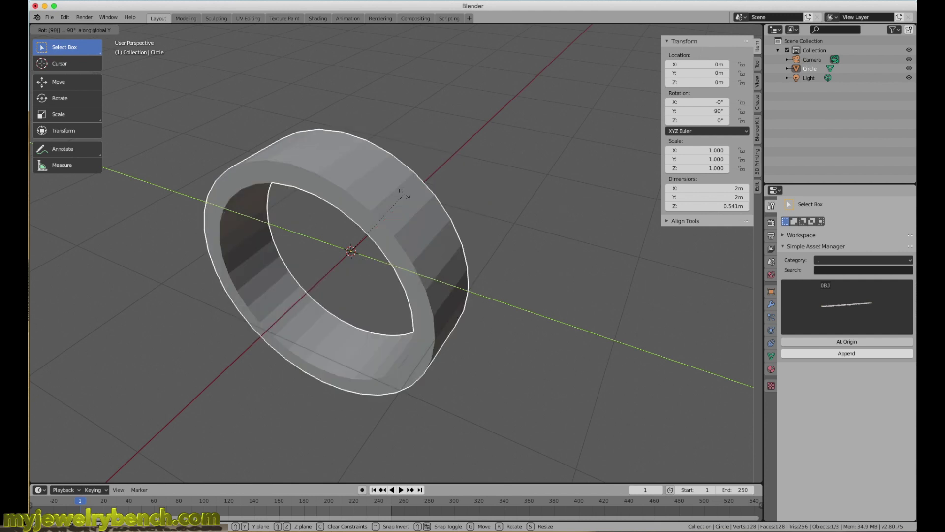
pyautogui.press('Return')
pyautogui.moveTo(239, 304); pyautogui.dragTo(334, 284, button='middle')
pyautogui.moveTo(329, 234); pyautogui.dragTo(259, 254, button='middle')
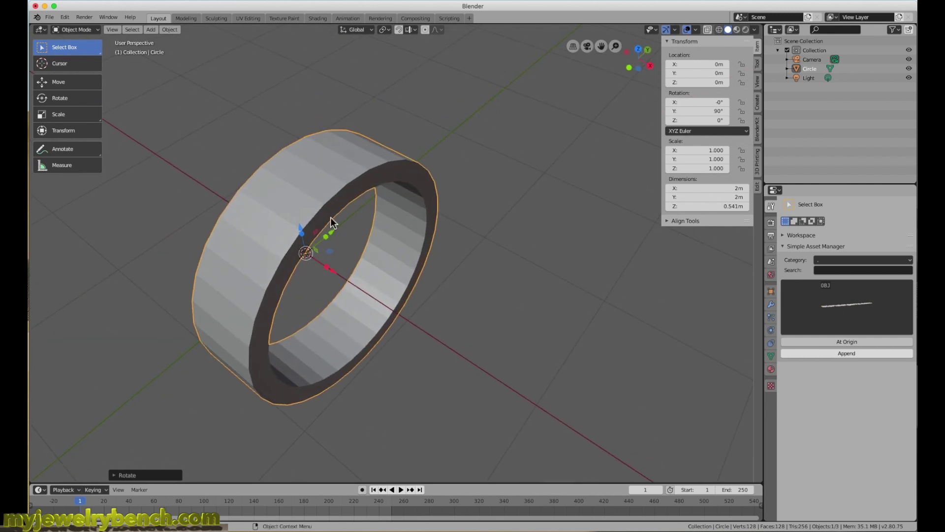
pyautogui.moveTo(404, 253); pyautogui.dragTo(329, 326, button='middle')
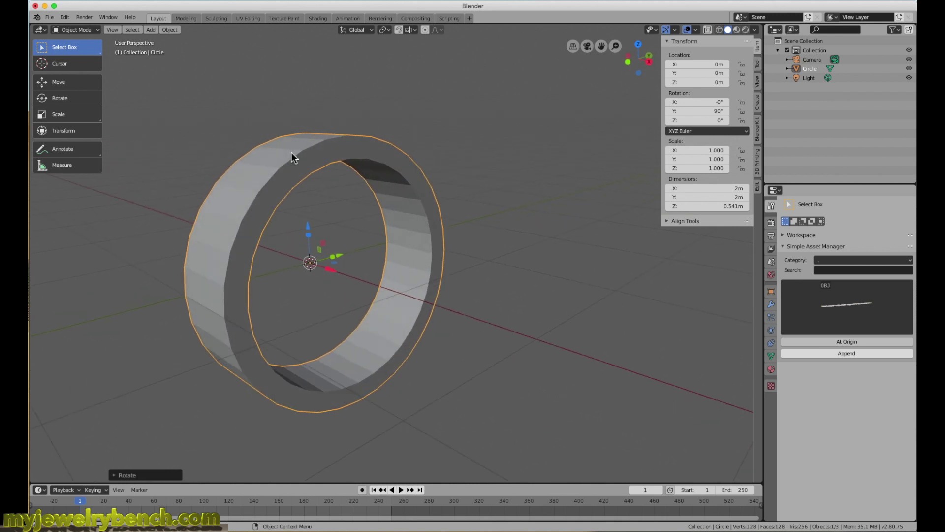
pyautogui.moveTo(312, 131); pyautogui.dragTo(331, 202, button='middle')
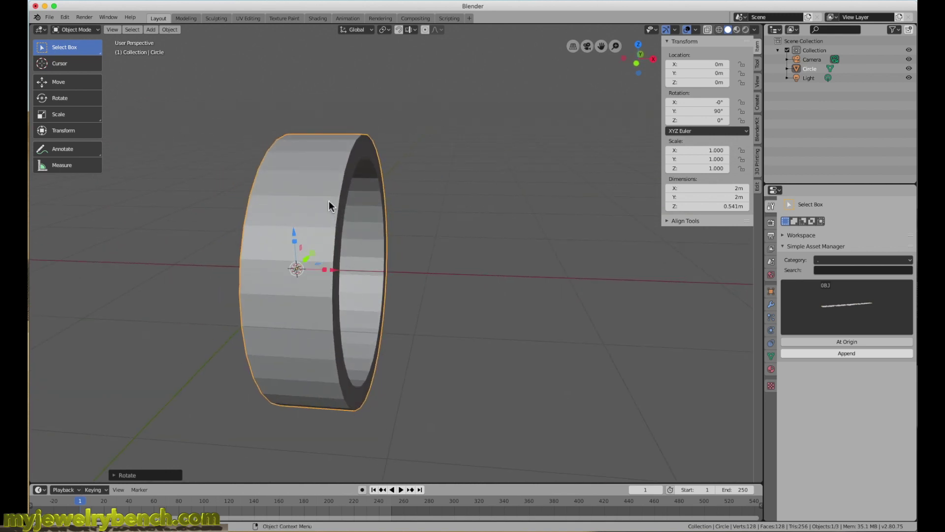
pyautogui.moveTo(503, 436); pyautogui.dragTo(426, 421, button='middle')
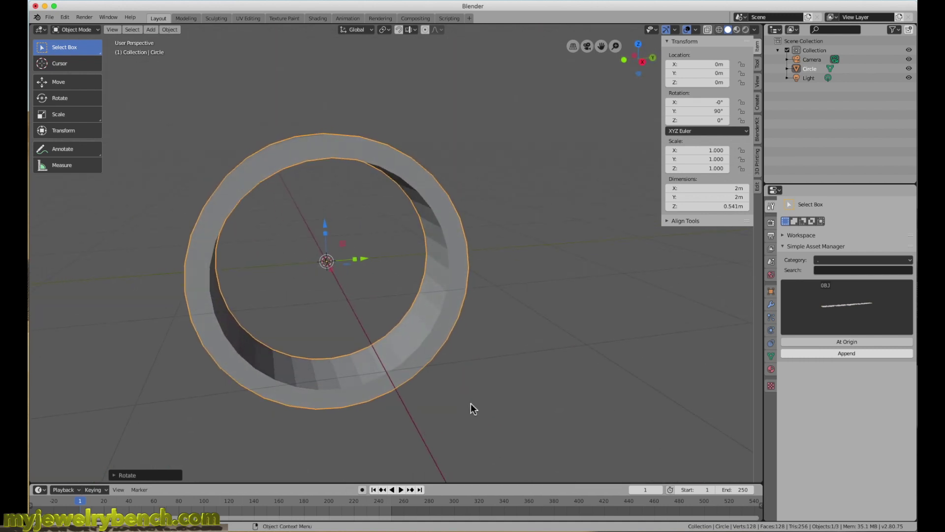
# Back in Edit Mode, select a face near the band's bottom and switch to front, then right orthographic views.
pyautogui.press('Tab')
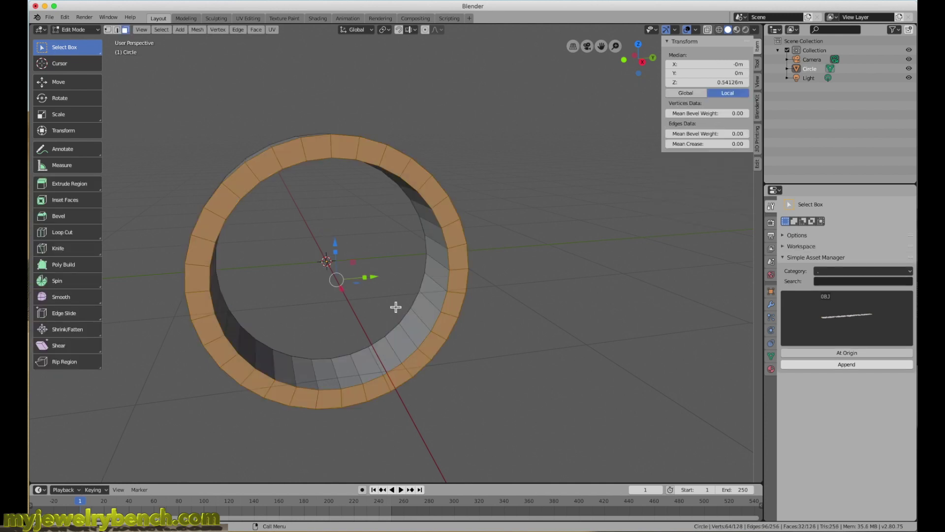
pyautogui.click(341, 380)
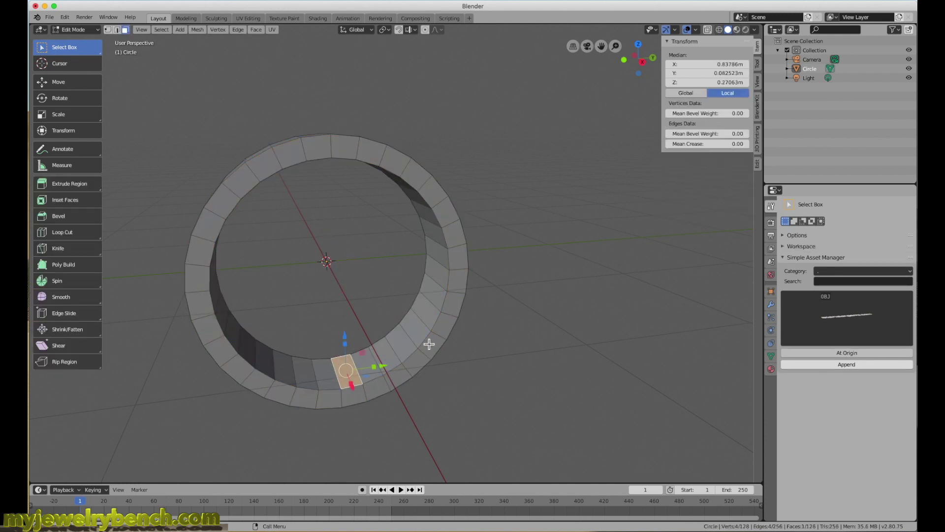
pyautogui.press('KP_1')
pyautogui.press('KP_3')
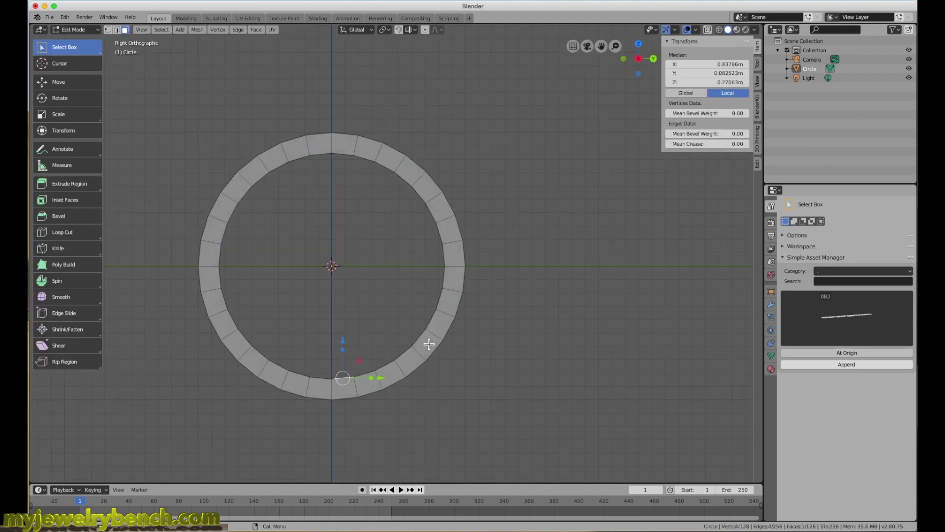